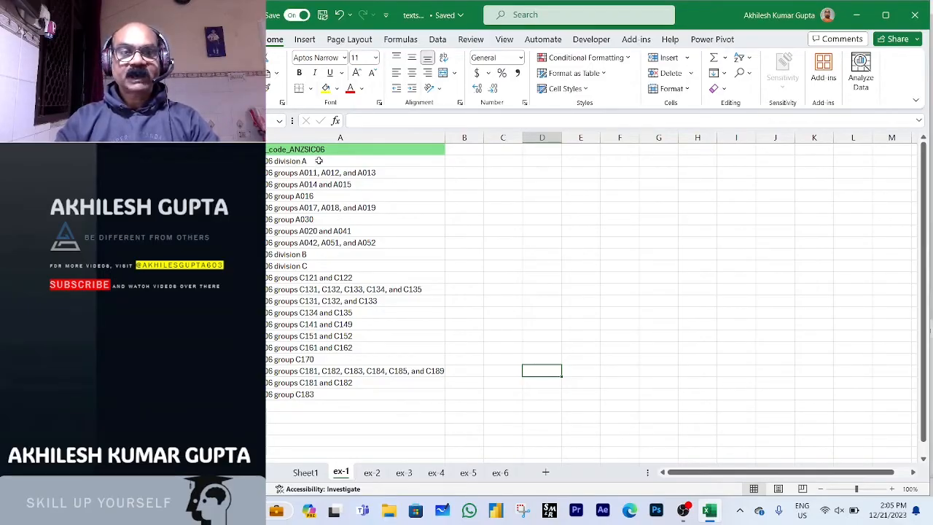
{"action": "left_click_drag", "start_coordinate": [313, 150], "coordinate": [312, 394]}
{"action": "left_click", "coordinate": [352, 206]}
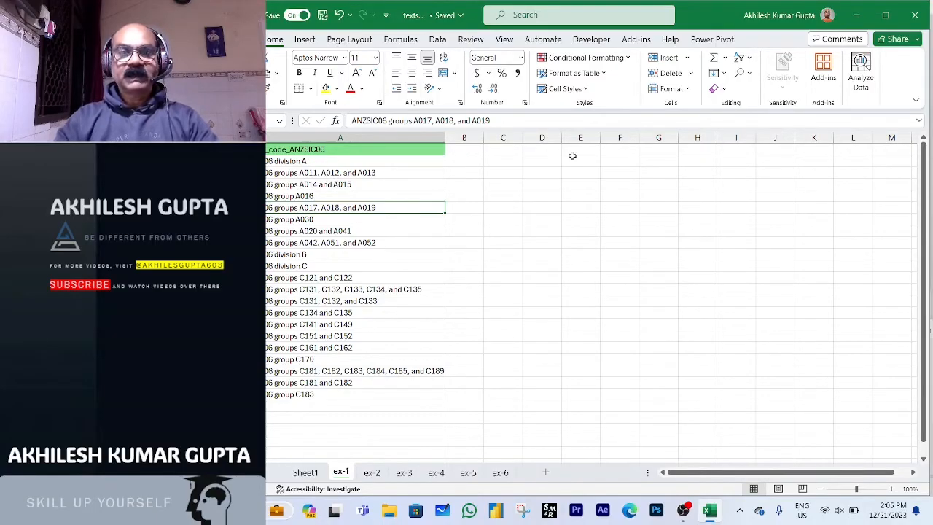
Enter the formula =TEXTSPLIT(A2," ",",") in cell B2 to split the code text with space and comma delimiters.
{"action": "left_click", "coordinate": [461, 161]}
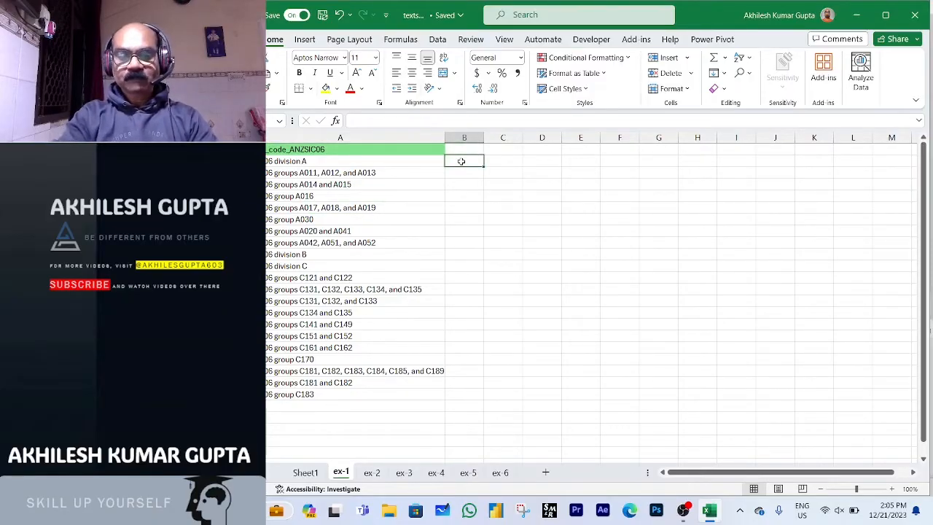
{"action": "type", "text": "=TEXT"}
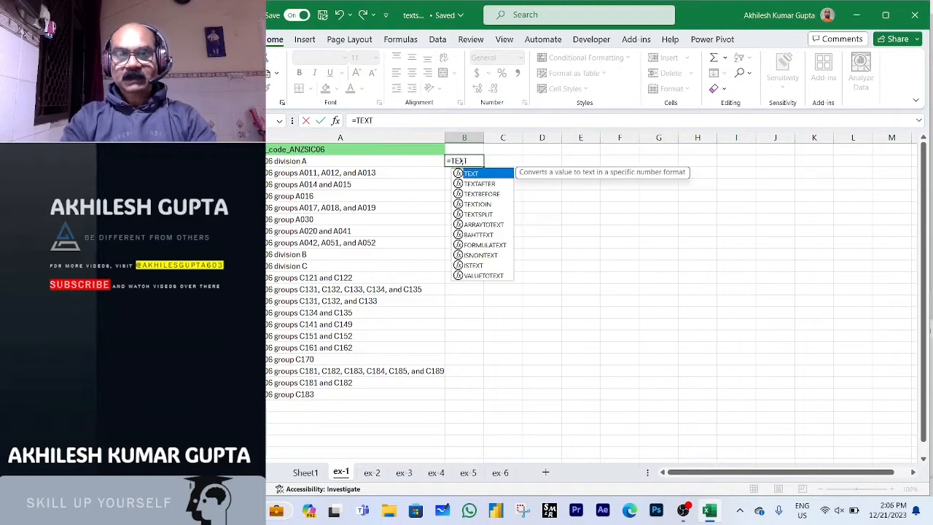
{"action": "type", "text": "S"}
{"action": "key", "text": "Tab"}
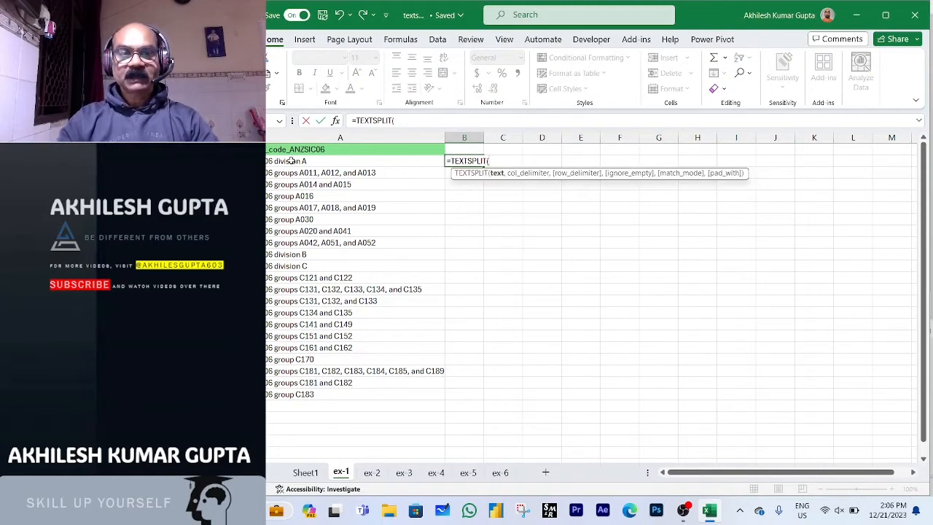
{"action": "left_click", "coordinate": [291, 161]}
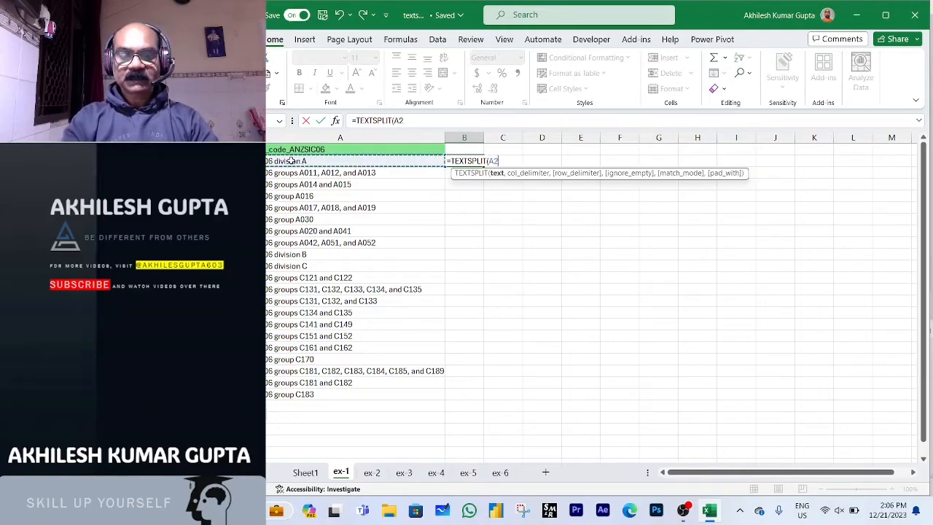
{"action": "type", "text": ","}
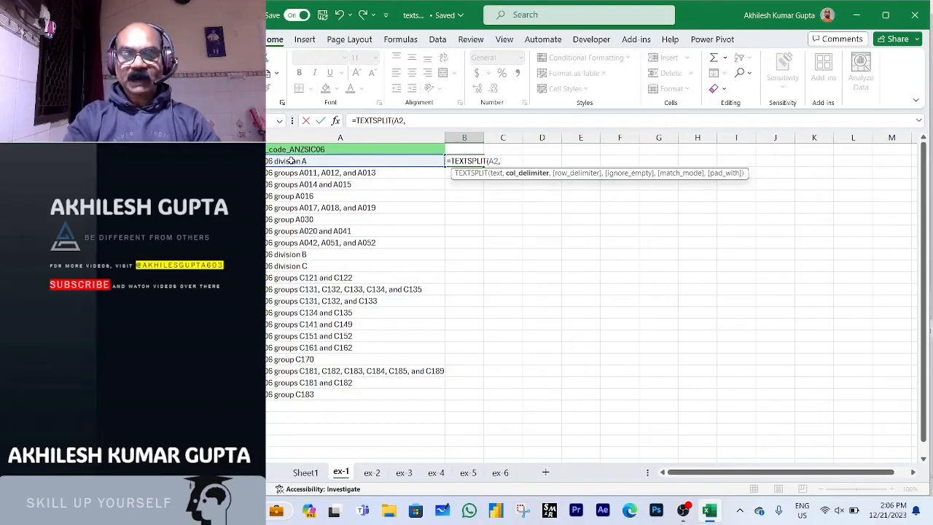
{"action": "type", "text": "\""}
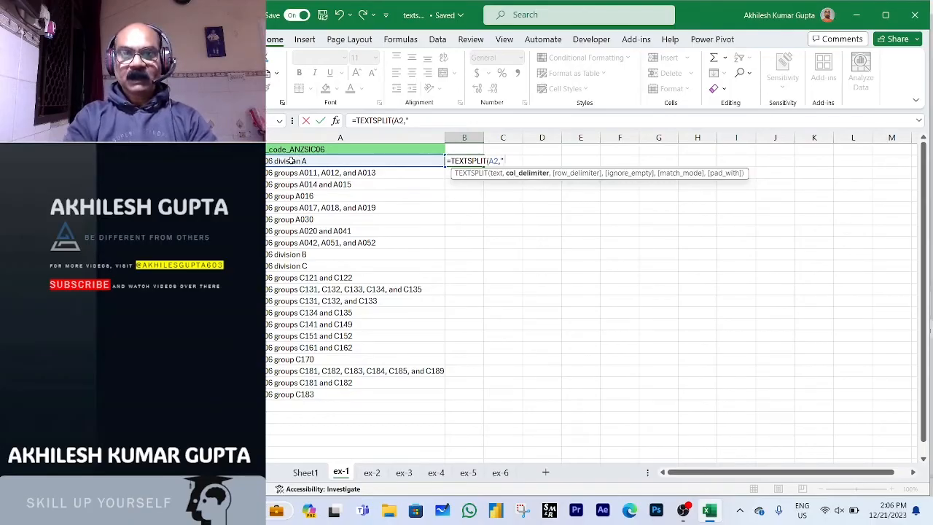
{"action": "type", "text": " \","}
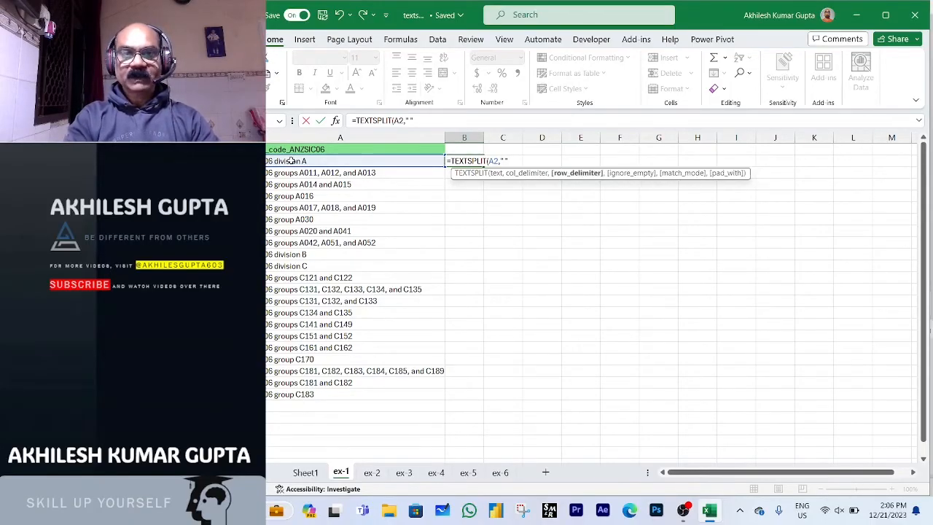
{"action": "type", "text": "\""}
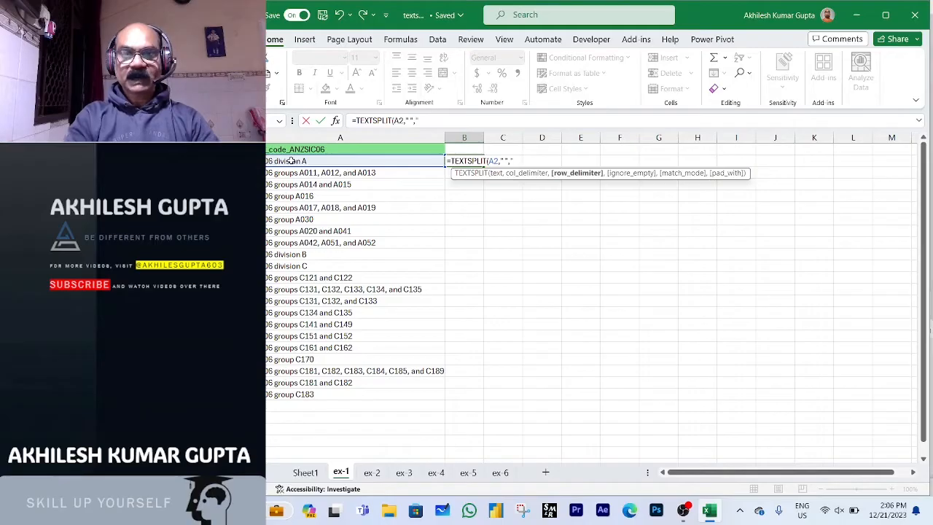
{"action": "type", "text": ","}
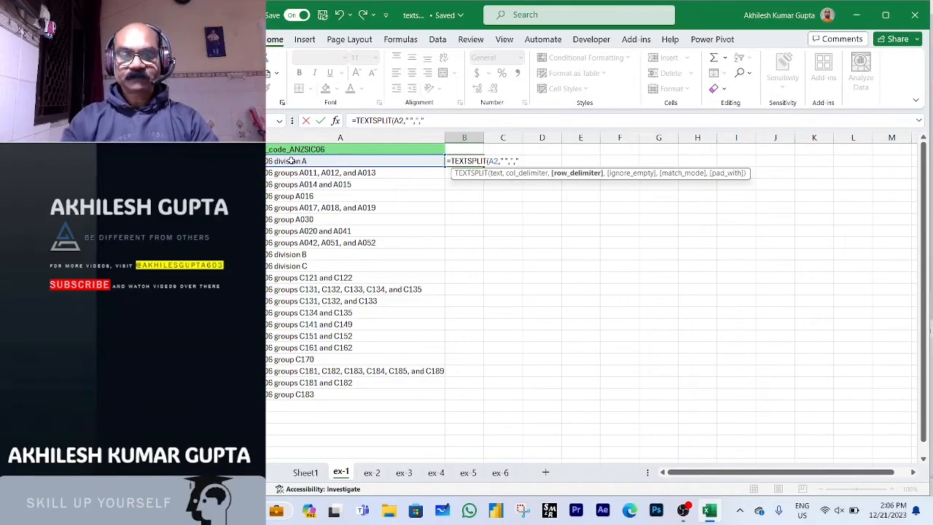
{"action": "type", "text": "\")"}
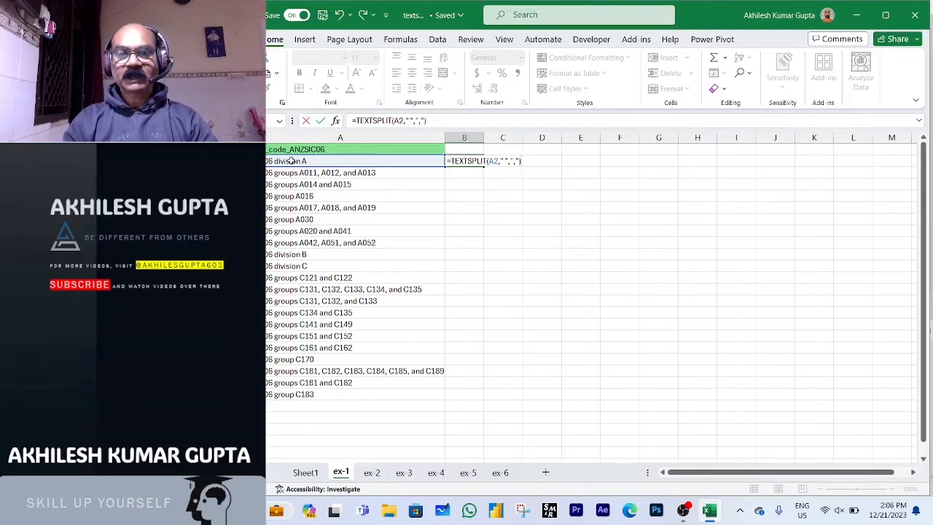
{"action": "key", "text": "Return"}
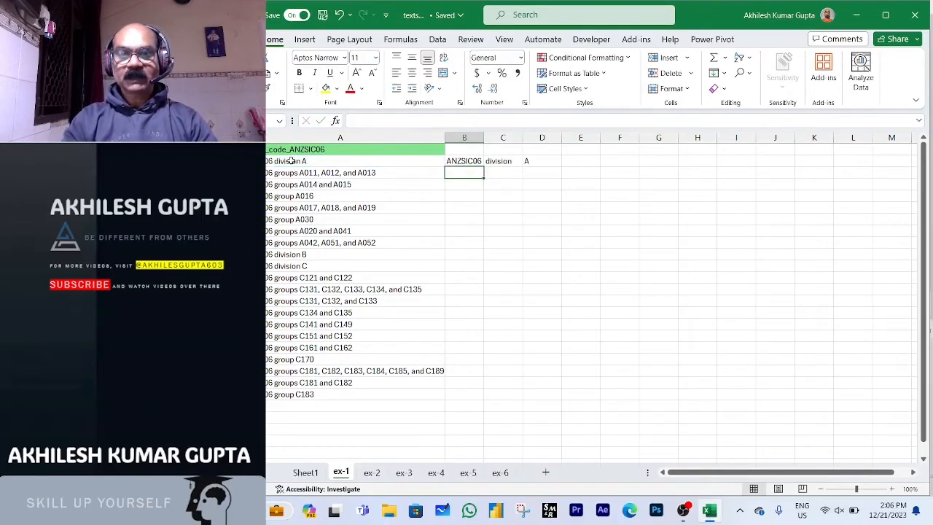
Fill the TEXTSPLIT formula from B2 down to B22, alongside all the code entries in column A.
{"action": "key", "text": "Up"}
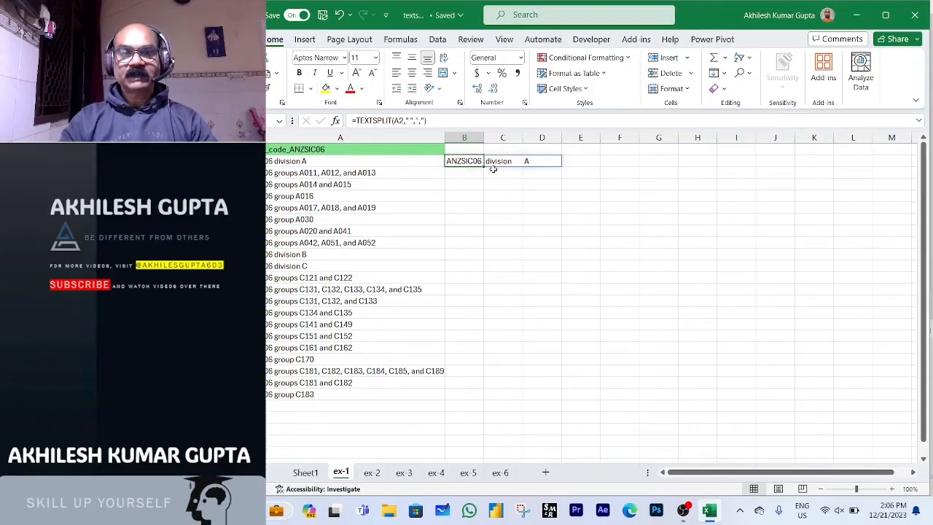
{"action": "key", "text": "shift+Down"}
{"action": "key", "text": "shift+Down"}
{"action": "key", "text": "shift+Down"}
{"action": "key", "text": "shift+Down"}
{"action": "key", "text": "shift+Down"}
{"action": "key", "text": "shift+Down"}
{"action": "key", "text": "shift+Down"}
{"action": "key", "text": "shift+Down"}
{"action": "key", "text": "shift+Down"}
{"action": "key", "text": "shift+Down"}
{"action": "key", "text": "shift+Down"}
{"action": "key", "text": "shift+Down"}
{"action": "key", "text": "shift+Down"}
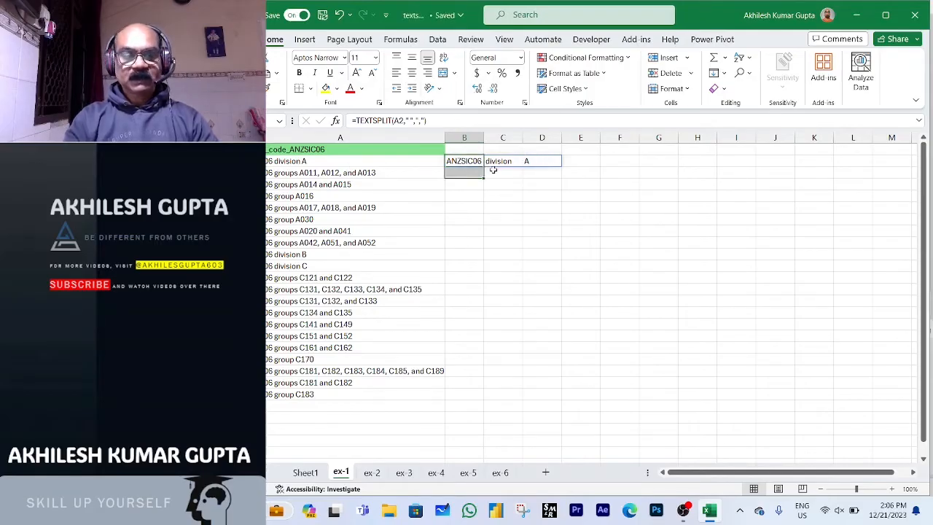
{"action": "key", "text": "shift+Down"}
{"action": "key", "text": "shift+Down"}
{"action": "key", "text": "shift+Down"}
{"action": "key", "text": "shift+Down"}
{"action": "key", "text": "shift+Down"}
{"action": "key", "text": "shift+Down"}
{"action": "key", "text": "shift+Down"}
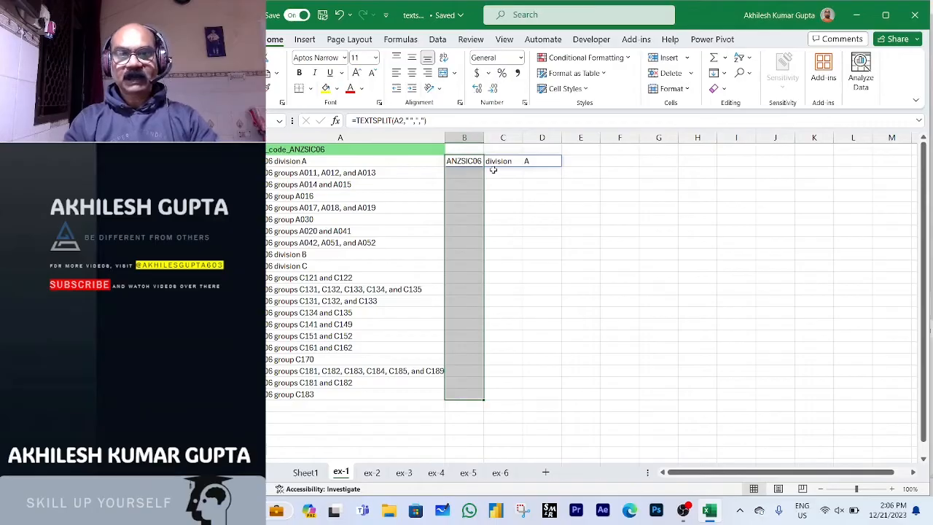
{"action": "key", "text": "ctrl+d"}
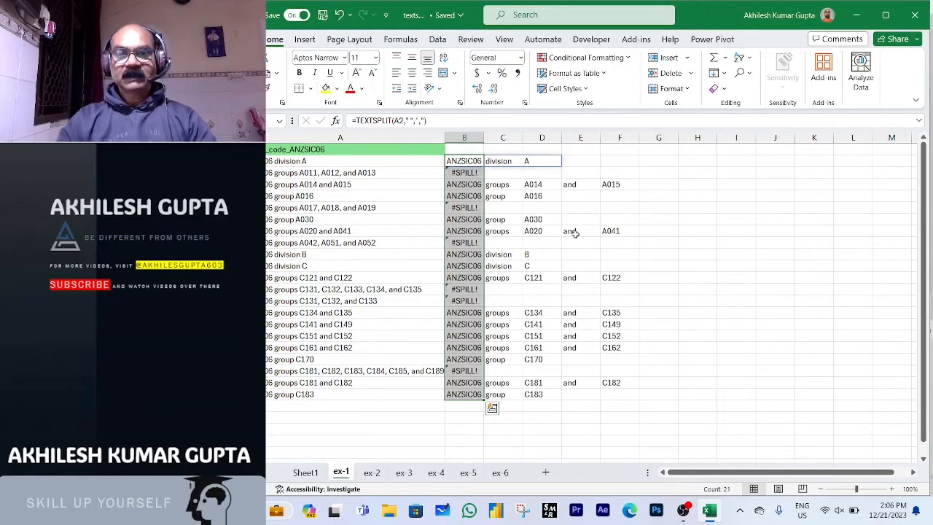
{"action": "left_click", "coordinate": [698, 230]}
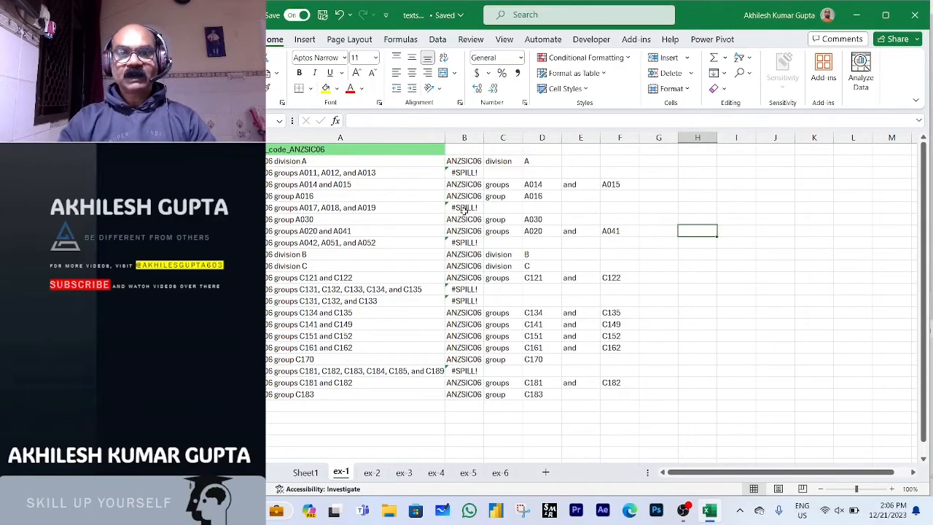
{"action": "left_click", "coordinate": [463, 160]}
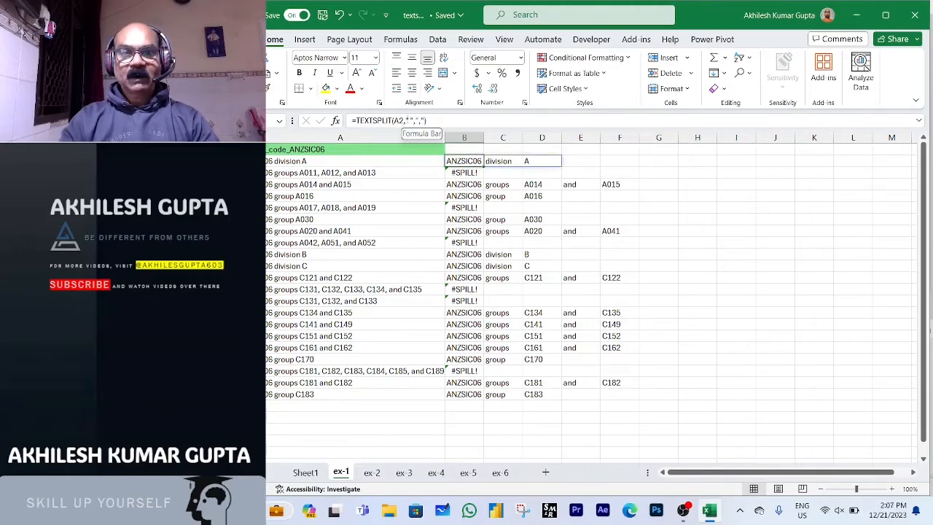
{"action": "left_click", "coordinate": [414, 121]}
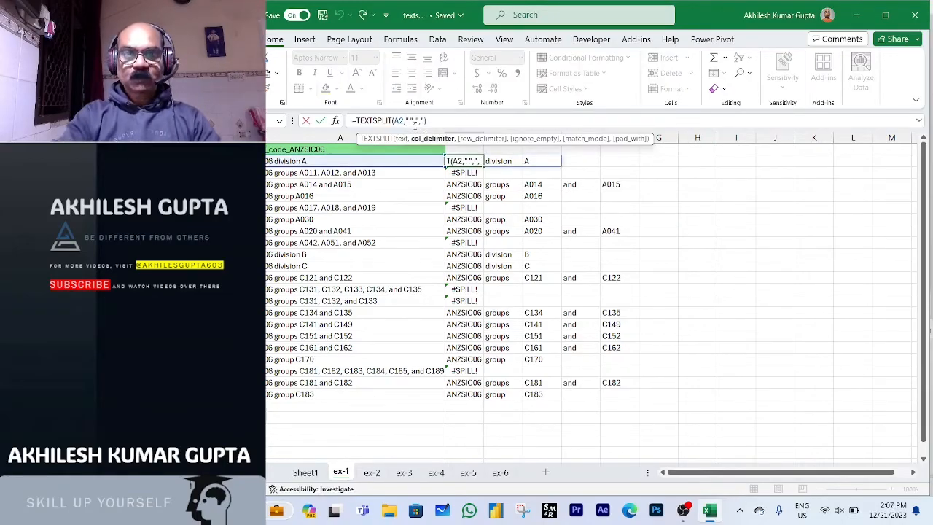
{"action": "key", "text": "Escape"}
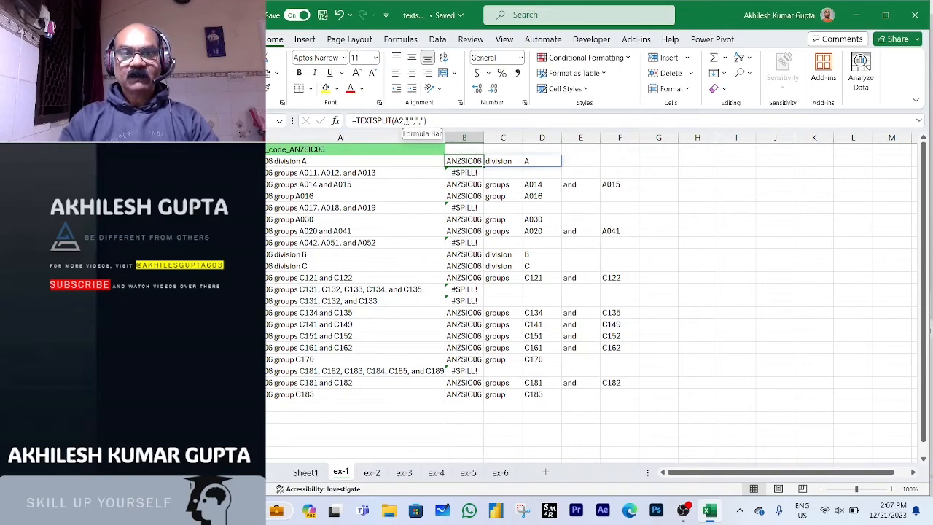
{"action": "left_click", "coordinate": [409, 120]}
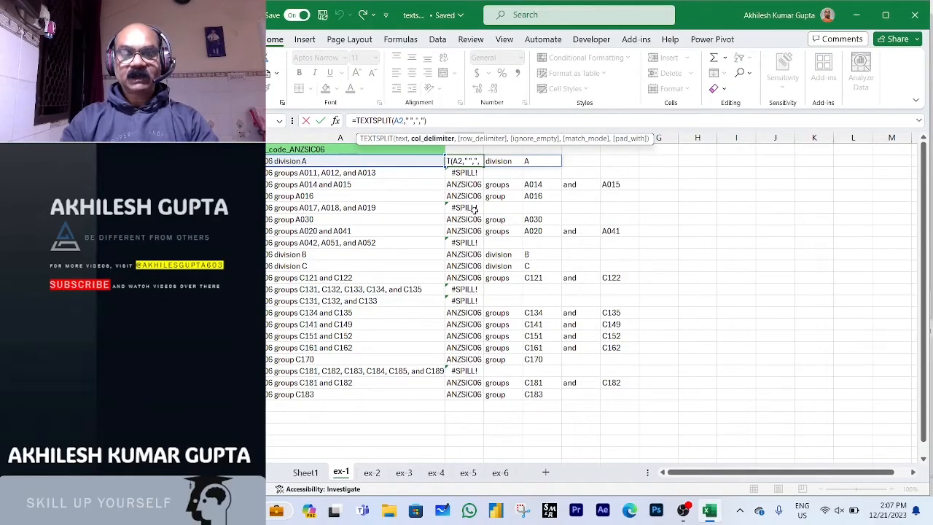
{"action": "key", "text": "Escape"}
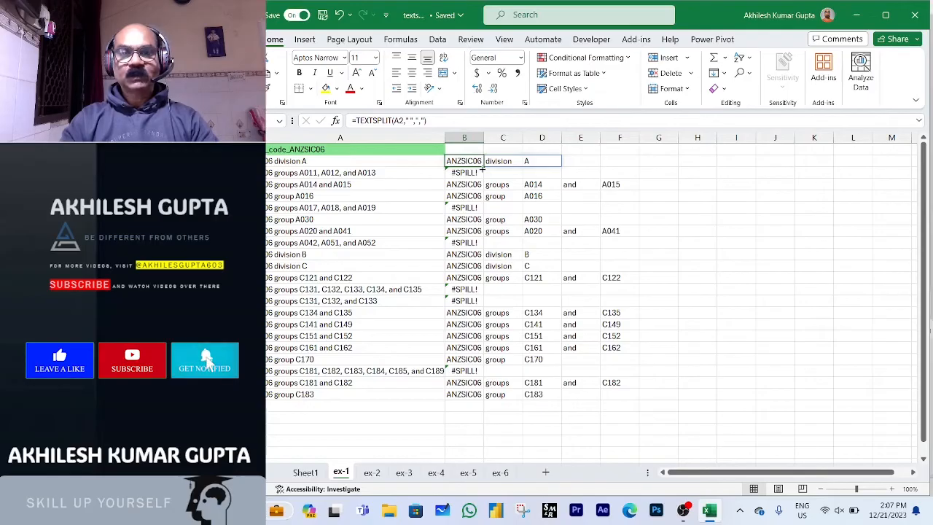
Wrap both delimiters in B2 in one column-delimiter array so the formula reads =TEXTSPLIT(A2,{" ",","}).
{"action": "left_click", "coordinate": [392, 120]}
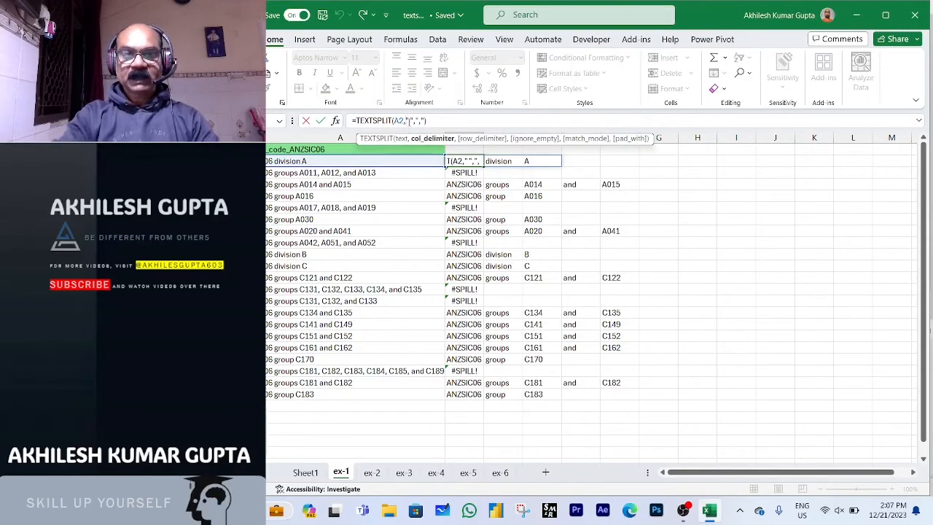
{"action": "type", "text": "{"}
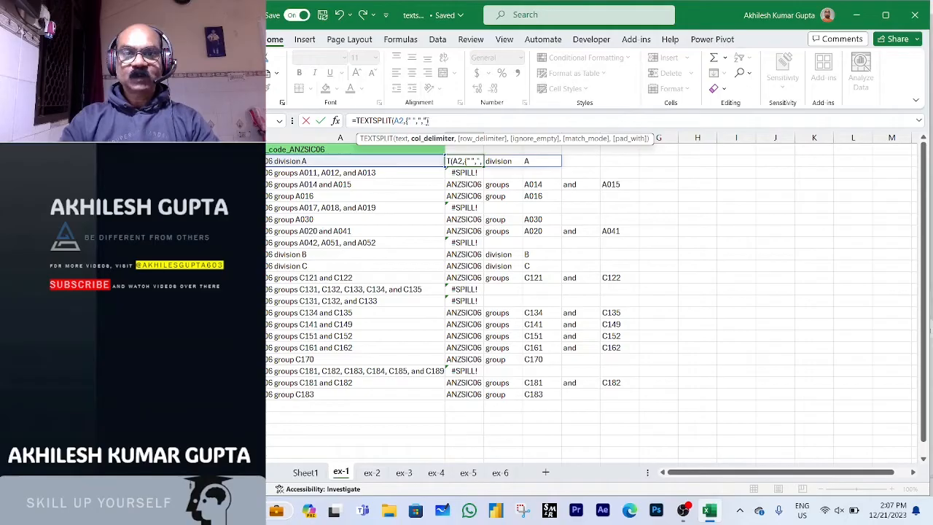
{"action": "type", "text": "}"}
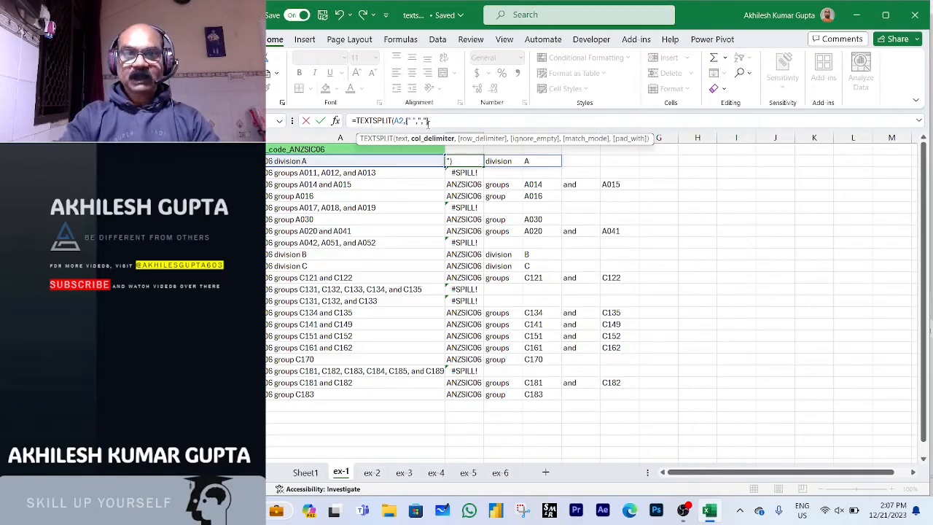
{"action": "type", "text": ")"}
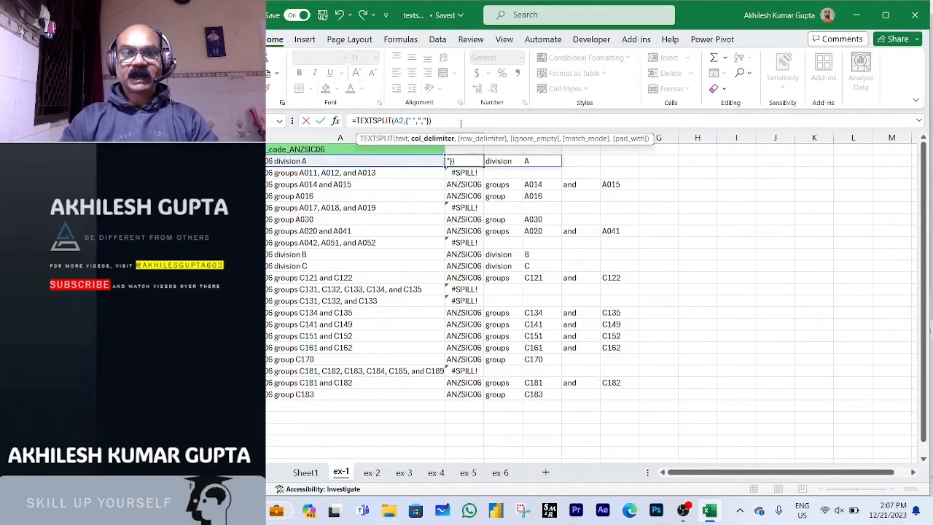
{"action": "key", "text": "Return"}
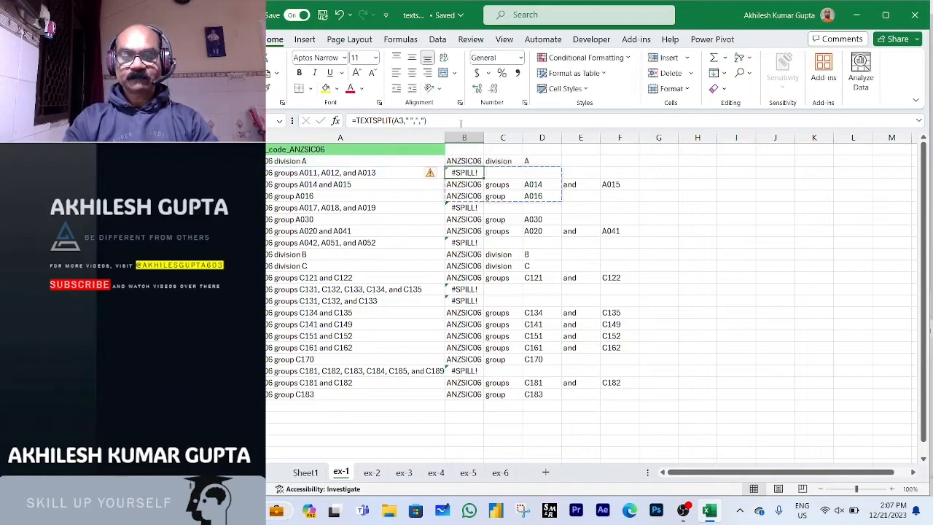
Copy the revised B2 formula down over the existing formulas through B22.
{"action": "key", "text": "Up"}
{"action": "key", "text": "ctrl+shift+Down"}
{"action": "key", "text": "ctrl+d"}
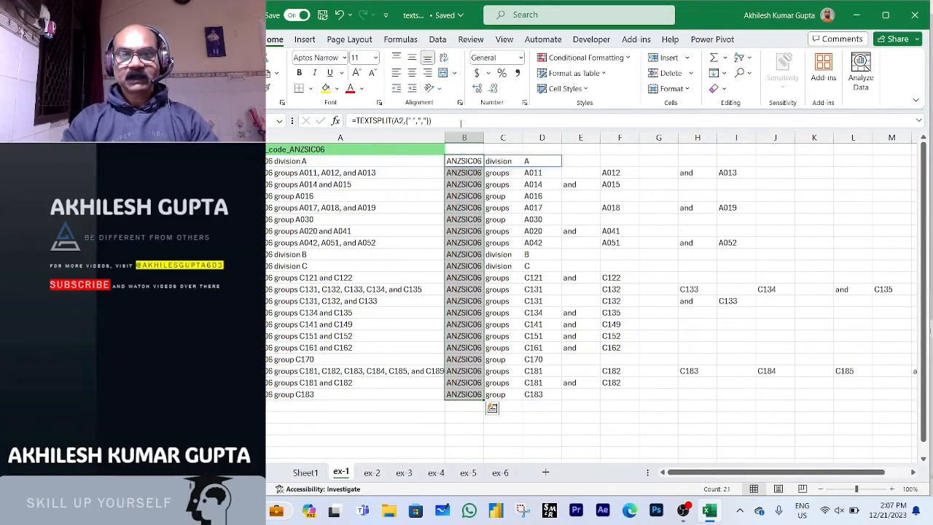
{"action": "left_click", "coordinate": [495, 174]}
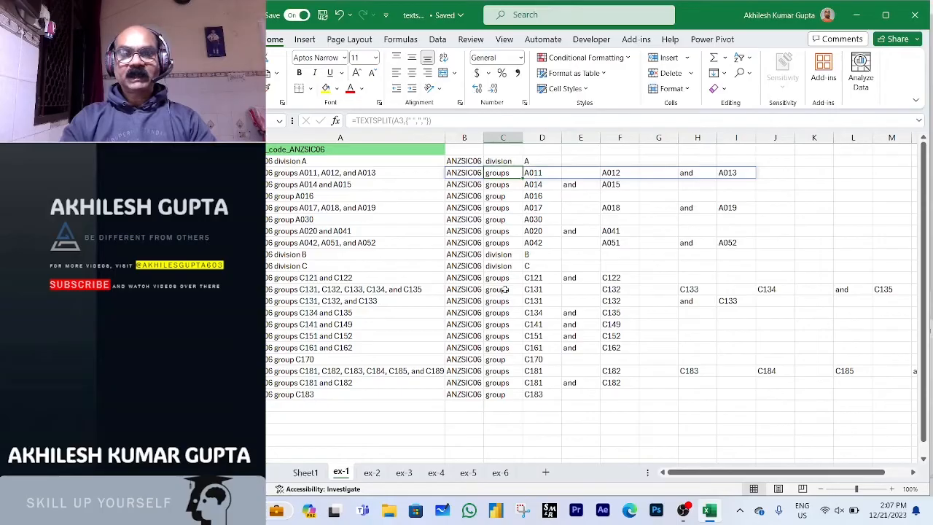
{"action": "left_click", "coordinate": [489, 243]}
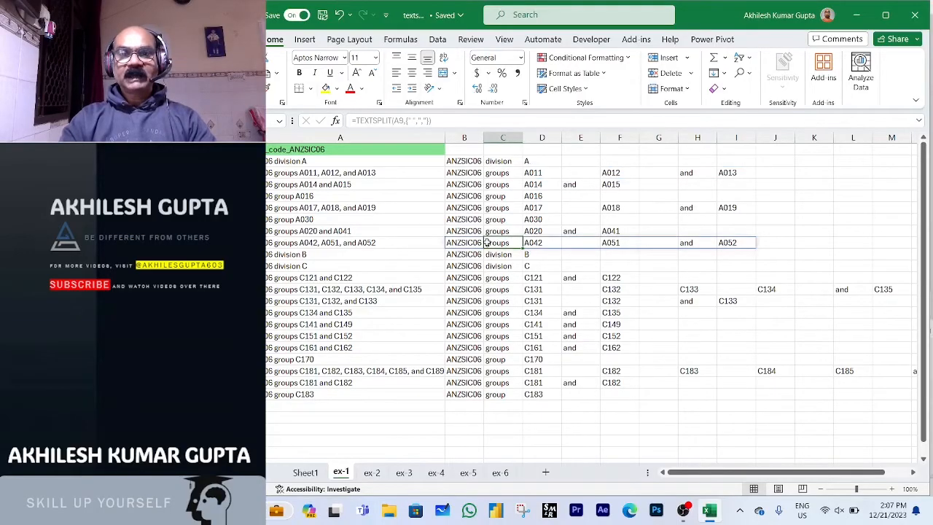
{"action": "left_click", "coordinate": [657, 137]}
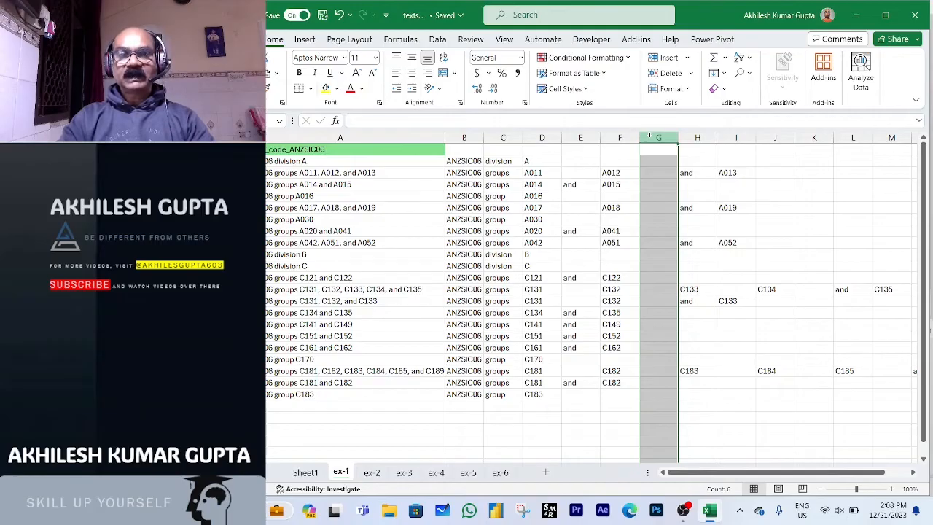
Set the ignore-empty argument to TRUE in B2 so the formula reads =TEXTSPLIT(A2,{" ",","},,TRUE).
{"action": "left_click", "coordinate": [462, 162]}
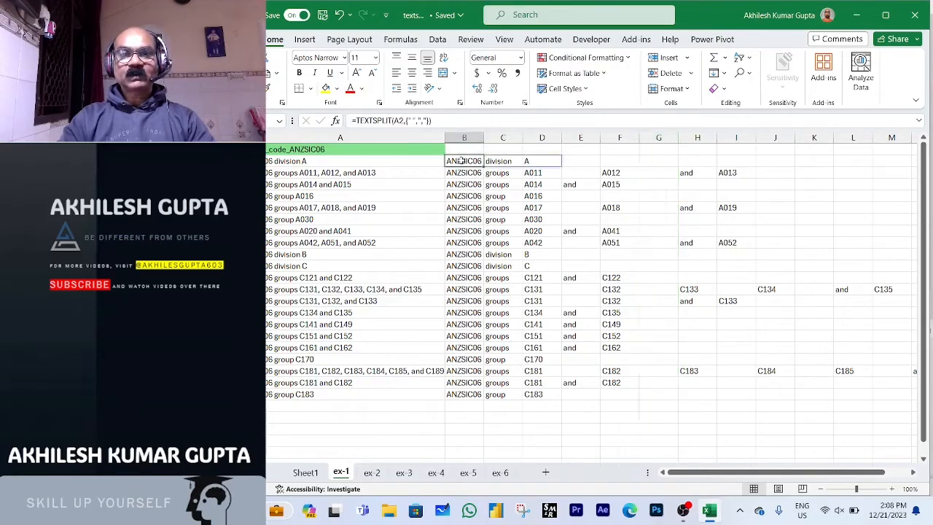
{"action": "left_click", "coordinate": [430, 121]}
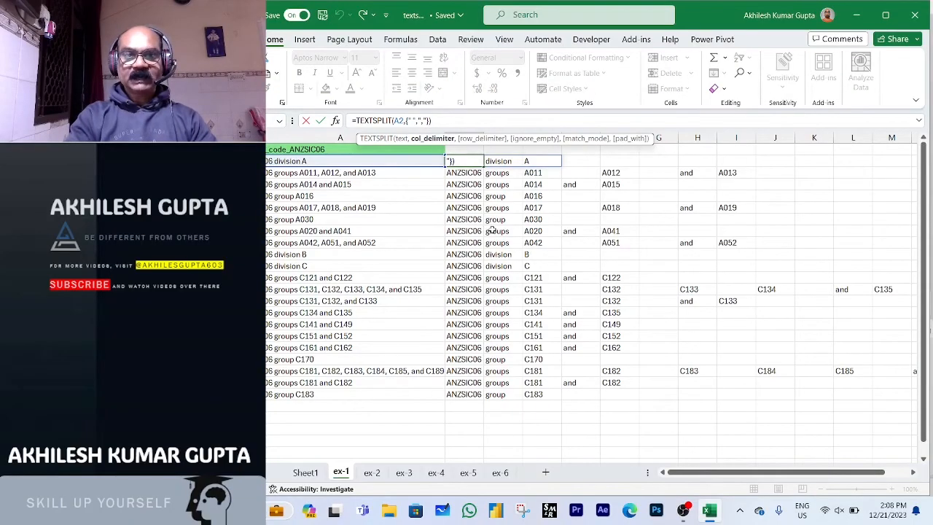
{"action": "type", "text": ","}
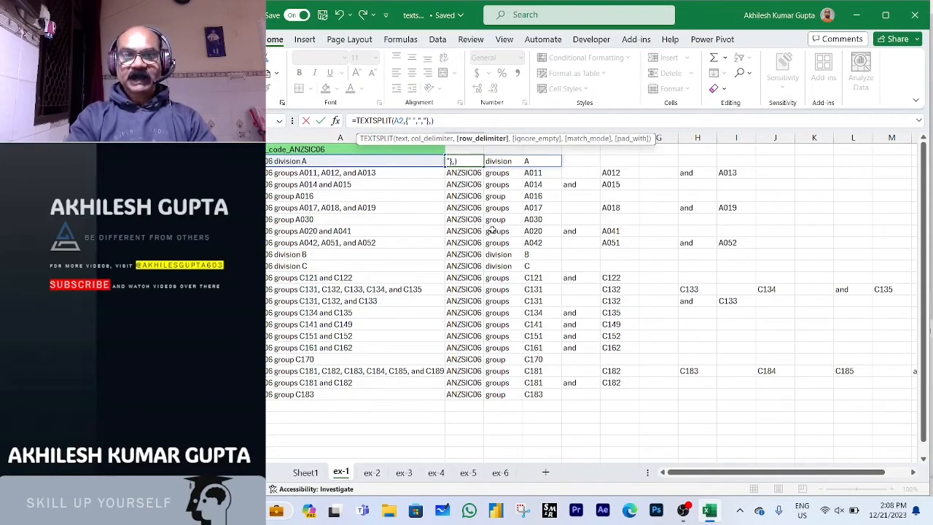
{"action": "type", "text": ","}
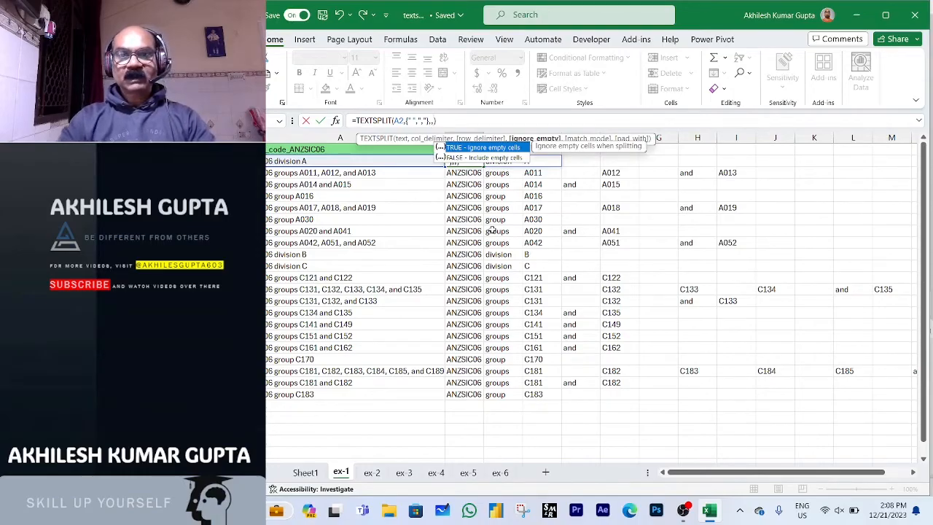
{"action": "key", "text": "Tab"}
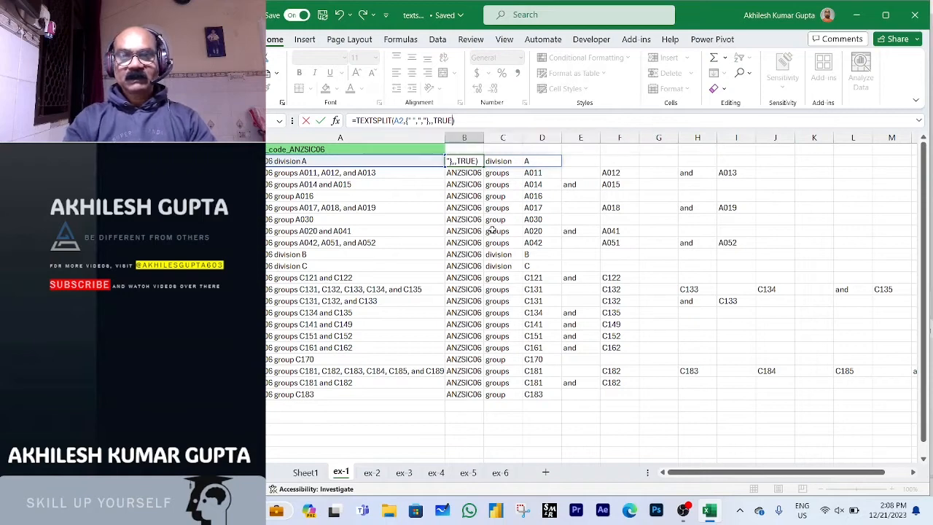
{"action": "key", "text": "Return"}
Fill the empty-ignoring TEXTSPLIT formula from B2 down over the existing formulas through B22.
{"action": "key", "text": "Up"}
{"action": "key", "text": "ctrl+shift+Down"}
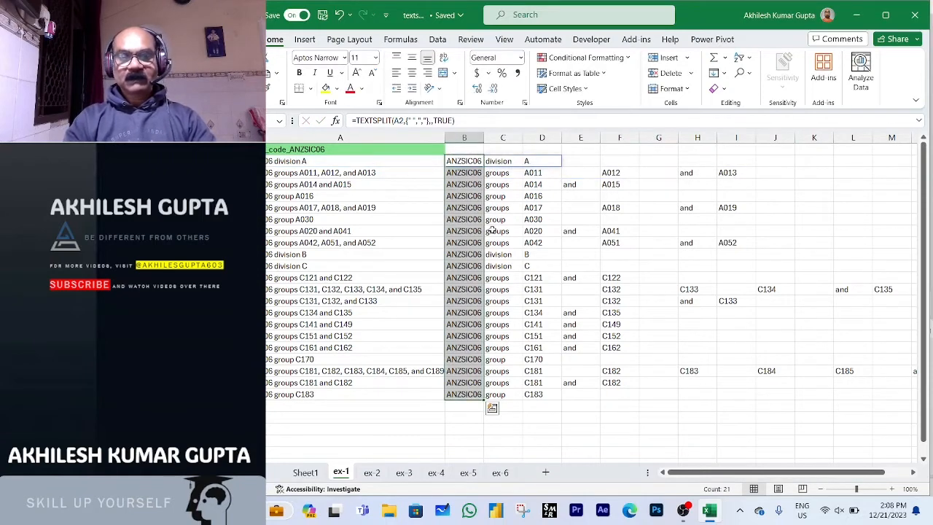
{"action": "left_click", "coordinate": [583, 323]}
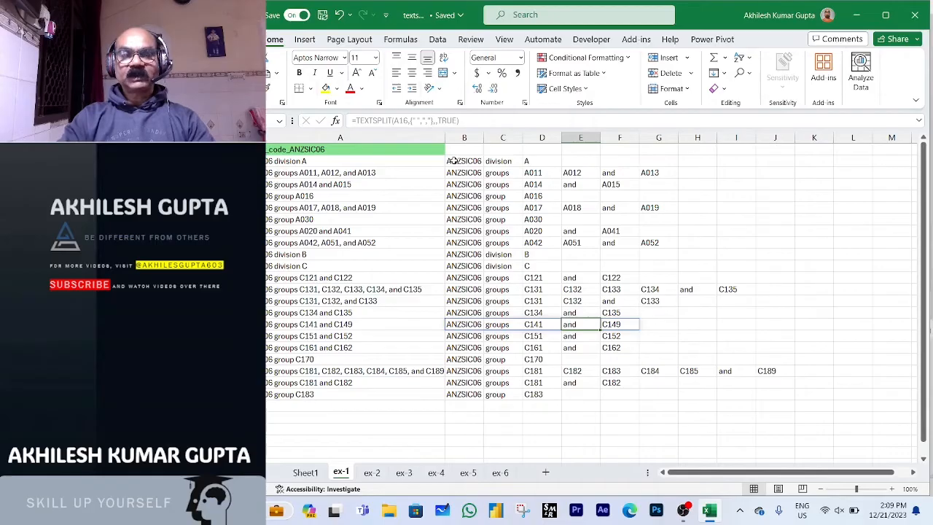
{"action": "left_click", "coordinate": [453, 161]}
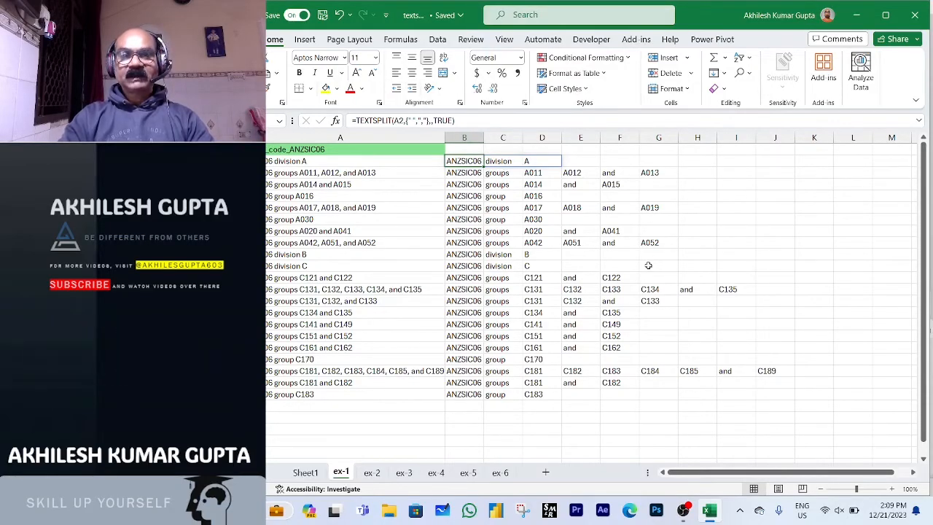
On the ex-2 sheet, enter =TEXTSPLIT(A2,"-") in cell B2 to split the hyphen-separated codes into columns.
{"action": "left_click", "coordinate": [372, 472]}
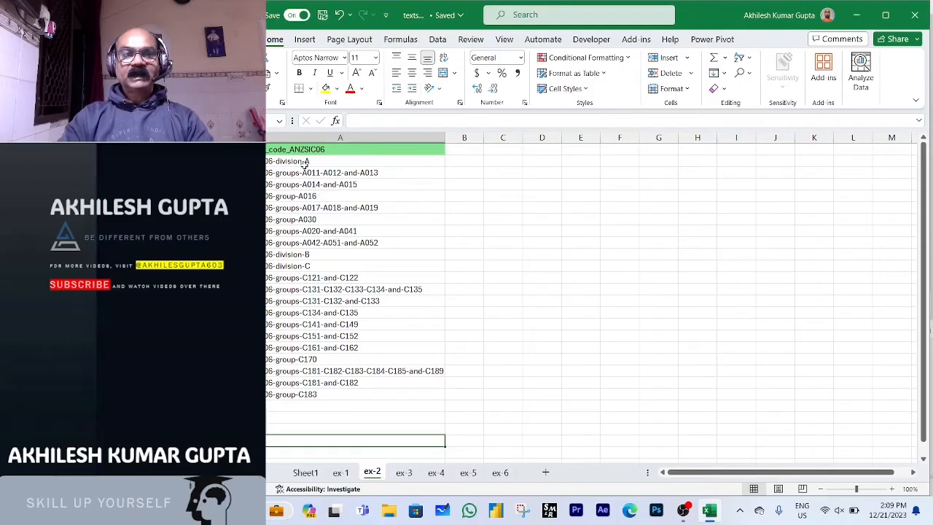
{"action": "left_click", "coordinate": [458, 158]}
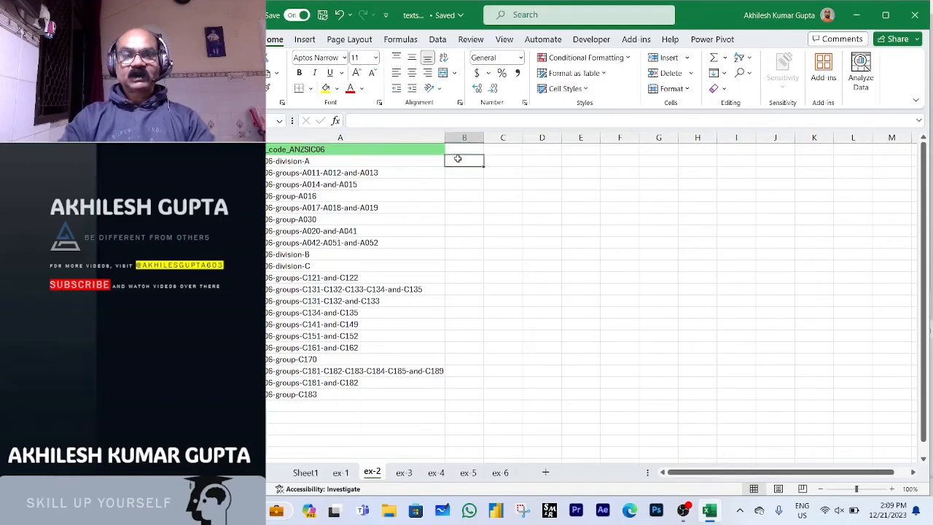
{"action": "type", "text": "=TEXT"}
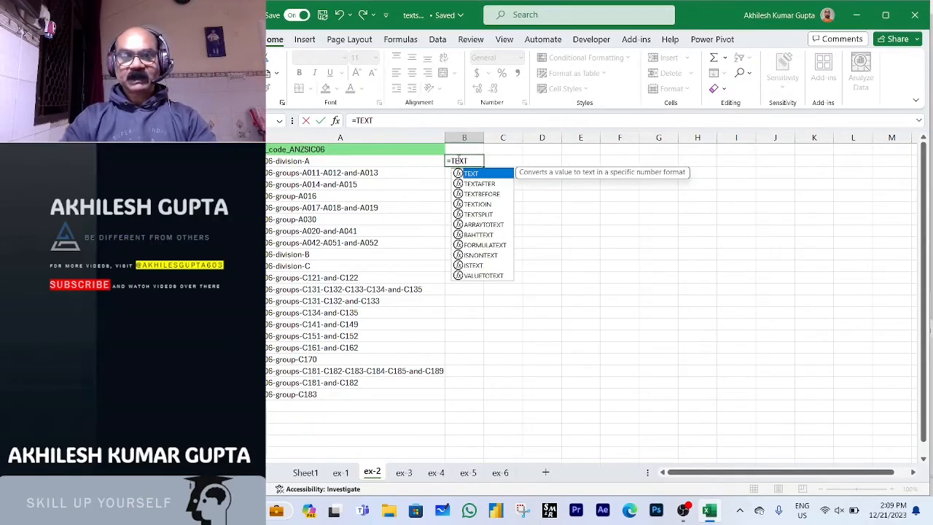
{"action": "type", "text": "S"}
{"action": "key", "text": "Tab"}
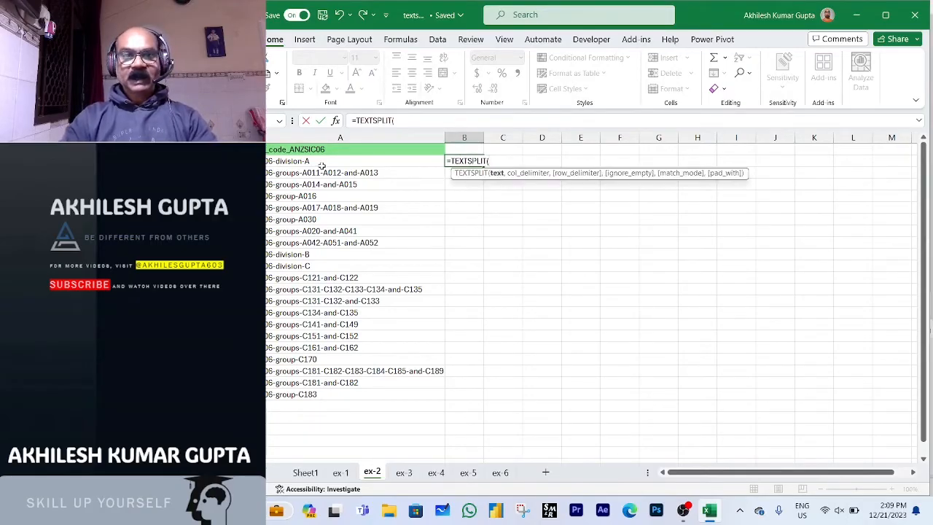
{"action": "left_click", "coordinate": [312, 160]}
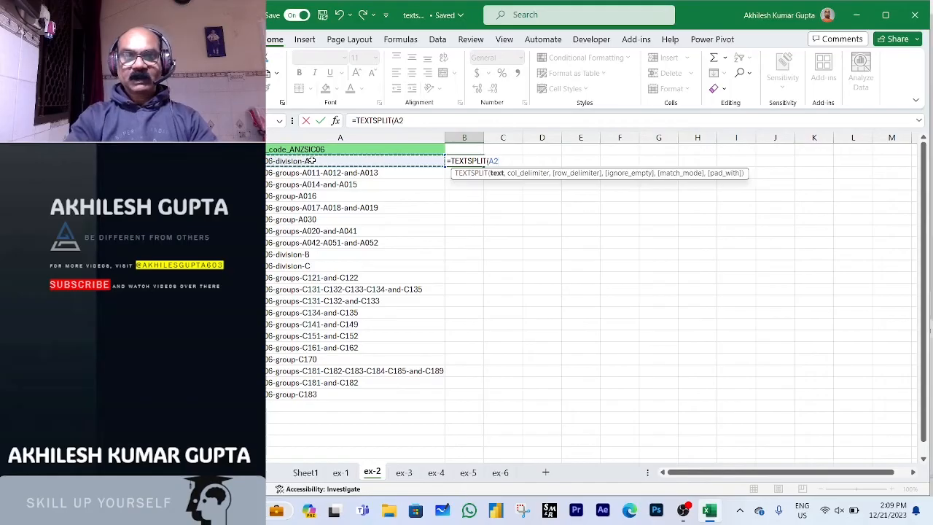
{"action": "type", "text": ",\"-"}
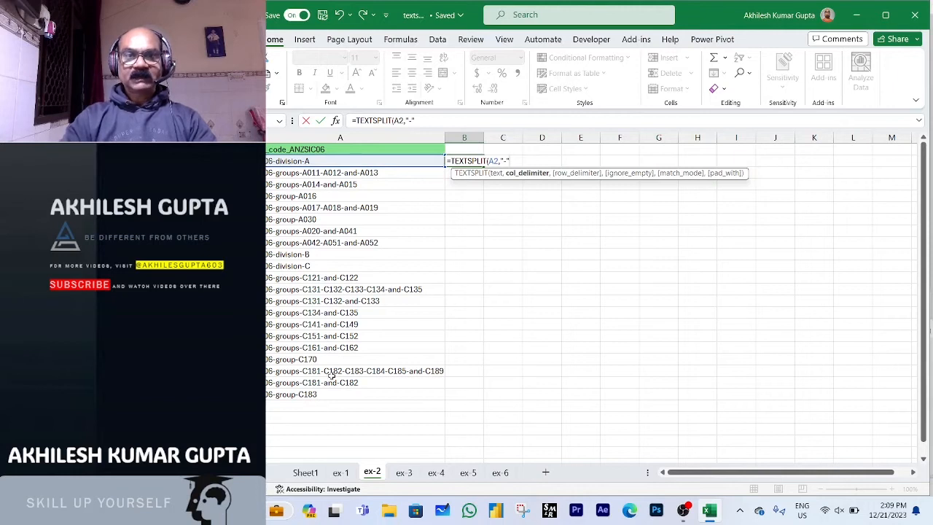
{"action": "type", "text": ")"}
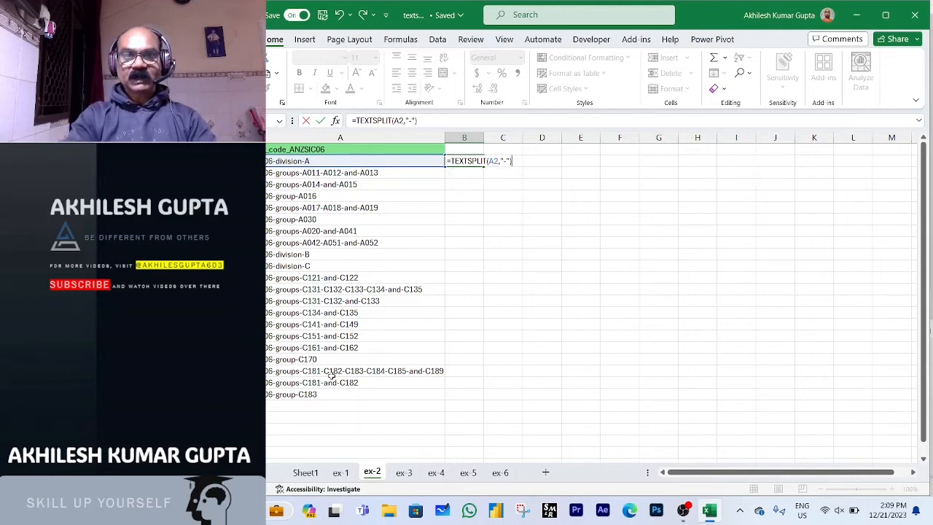
{"action": "key", "text": "Return"}
Fill the hyphen-delimited TEXTSPLIT formula from B2 down to B22 on the ex-2 sheet.
{"action": "key", "text": "Up"}
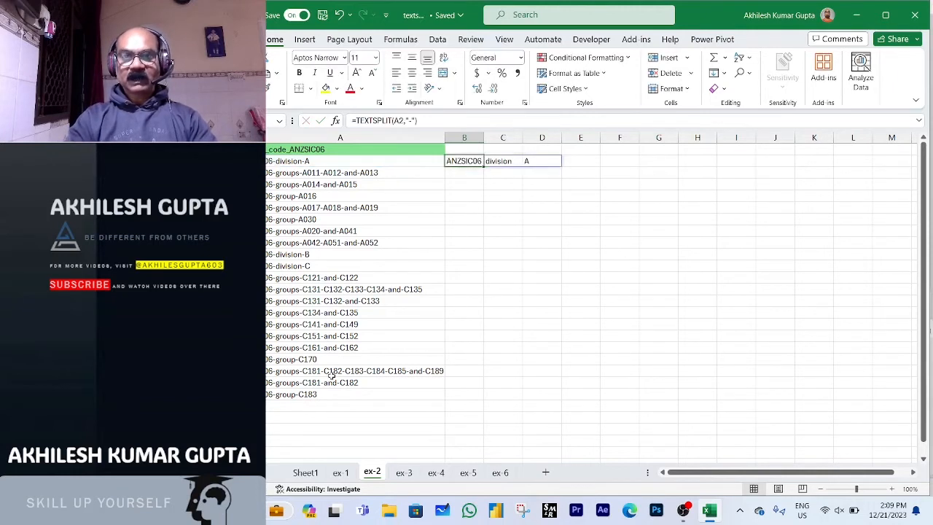
{"action": "key", "text": "shift+Down"}
{"action": "key", "text": "shift+Down"}
{"action": "key", "text": "shift+Down"}
{"action": "key", "text": "shift+Down"}
{"action": "key", "text": "shift+Down"}
{"action": "key", "text": "shift+Down"}
{"action": "key", "text": "shift+Down"}
{"action": "key", "text": "shift+Down"}
{"action": "key", "text": "shift+Down"}
{"action": "key", "text": "shift+Down"}
{"action": "key", "text": "shift+Down"}
{"action": "key", "text": "shift+Down"}
{"action": "key", "text": "shift+Down"}
{"action": "key", "text": "shift+Down"}
{"action": "key", "text": "shift+Down"}
{"action": "key", "text": "shift+Down"}
{"action": "key", "text": "shift+Down"}
{"action": "key", "text": "shift+Down"}
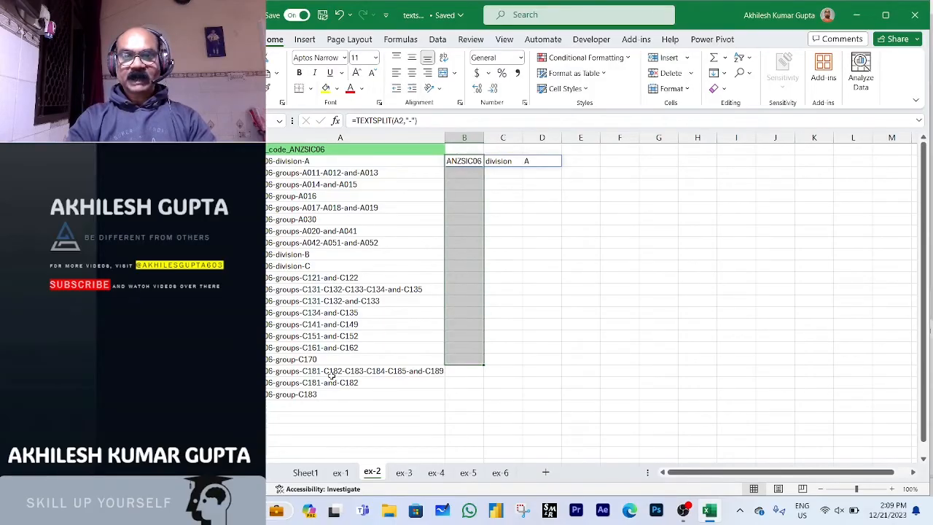
{"action": "key", "text": "shift+Down"}
{"action": "key", "text": "ctrl+d"}
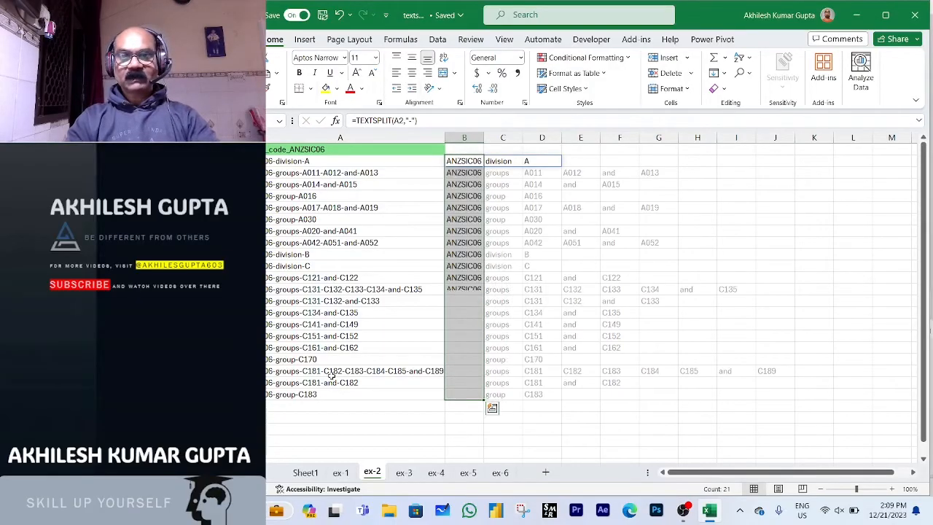
{"action": "left_click", "coordinate": [712, 357]}
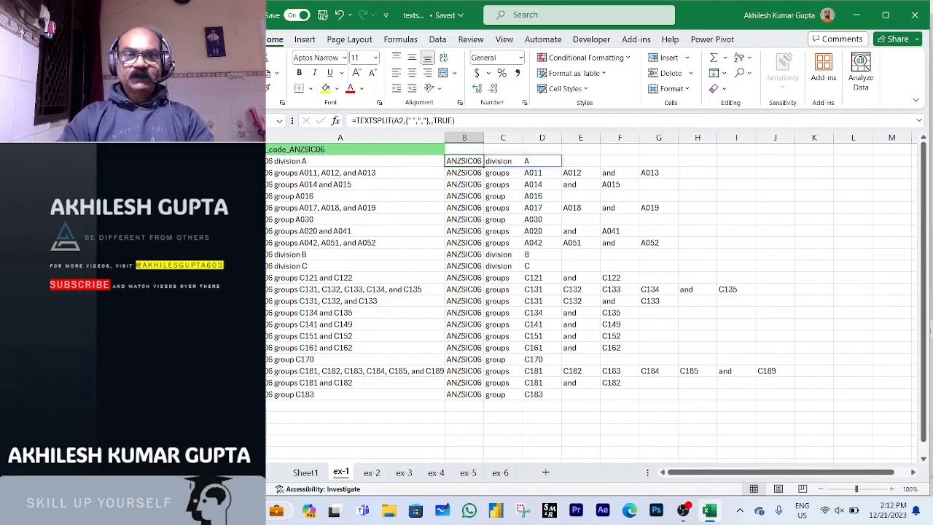
Return to the ex-2 sheet and delete the extra TEXTSPLIT formula in cell J3.
{"action": "left_click", "coordinate": [316, 162]}
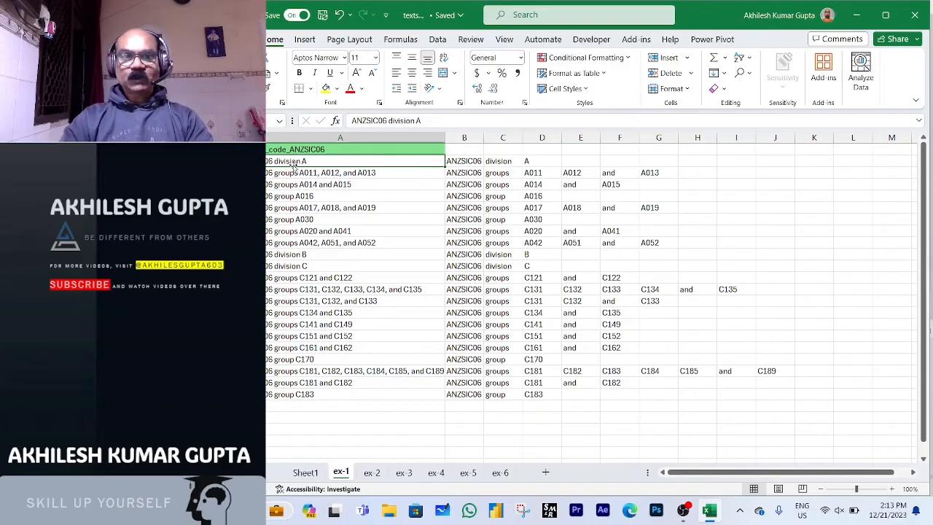
{"action": "left_click", "coordinate": [371, 472]}
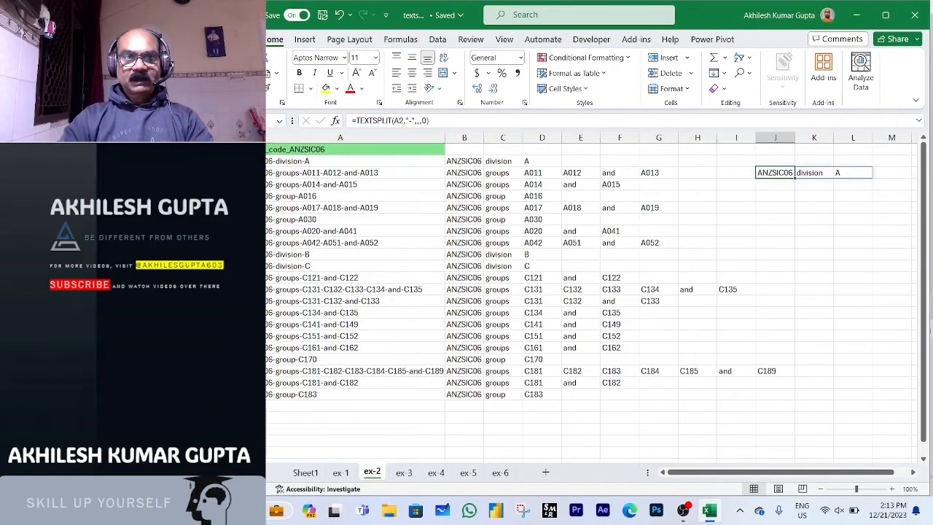
{"action": "left_click", "coordinate": [341, 173]}
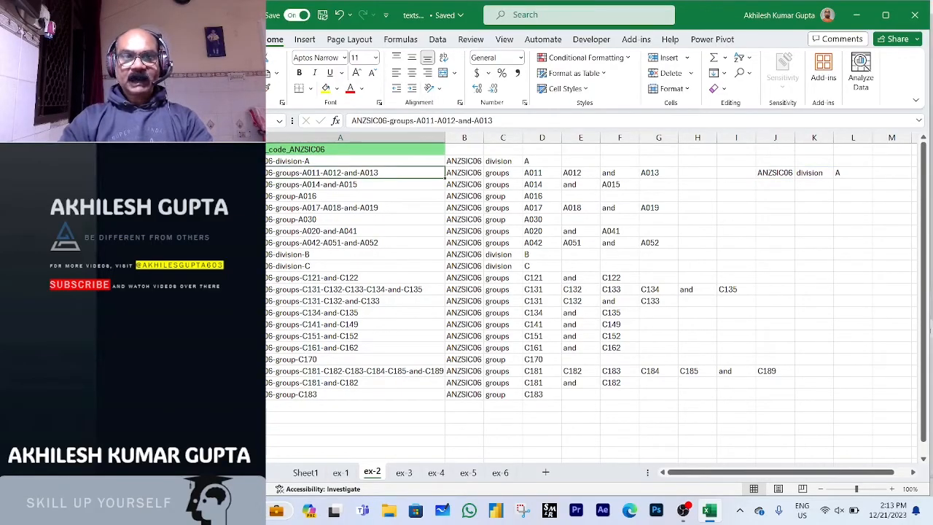
{"action": "left_click", "coordinate": [764, 172]}
{"action": "key", "text": "Delete"}
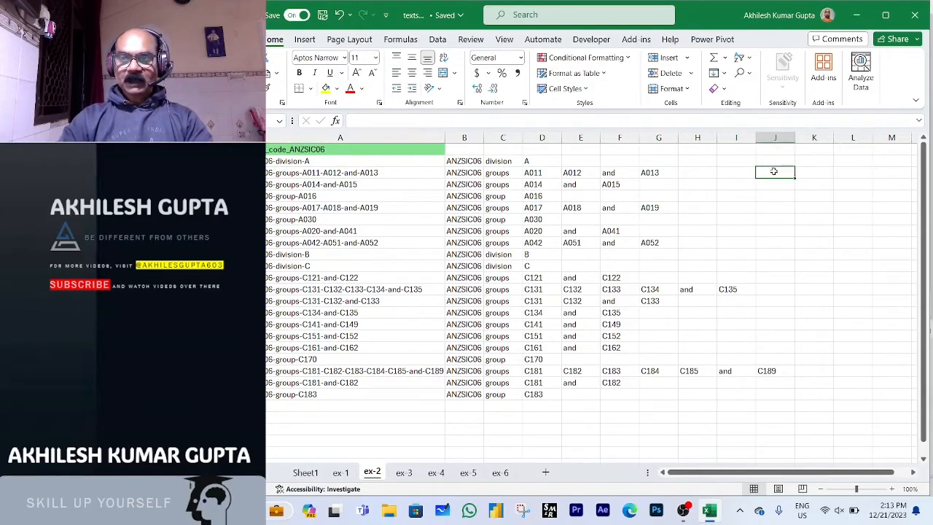
Enter =TEXTSPLIT(A3,,"-") in cell J3 to split the A3 code text down rows using the hyphen delimiter.
{"action": "type", "text": "=TEXTS"}
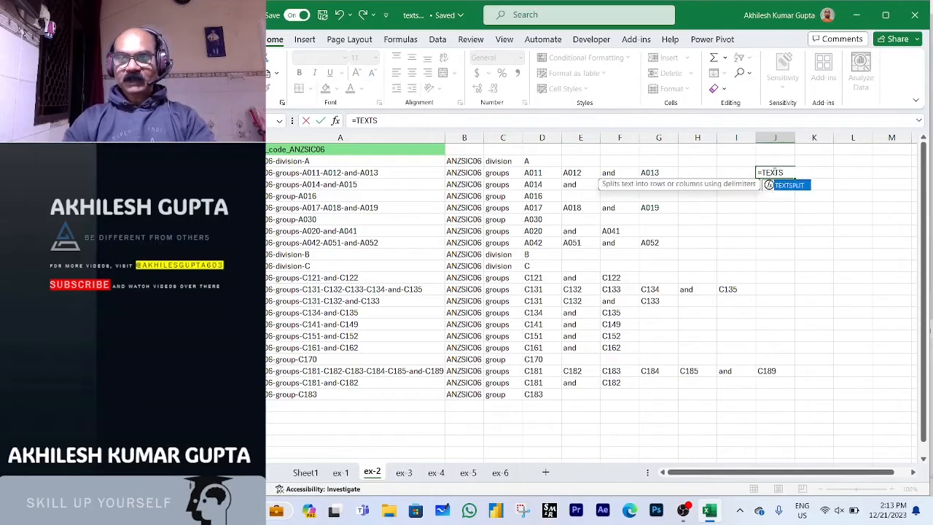
{"action": "key", "text": "Tab"}
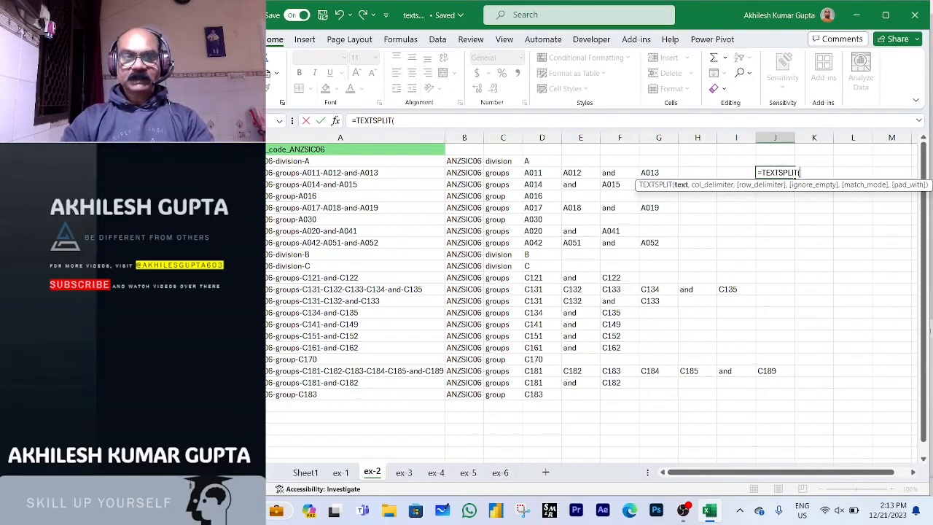
{"action": "left_click", "coordinate": [355, 173]}
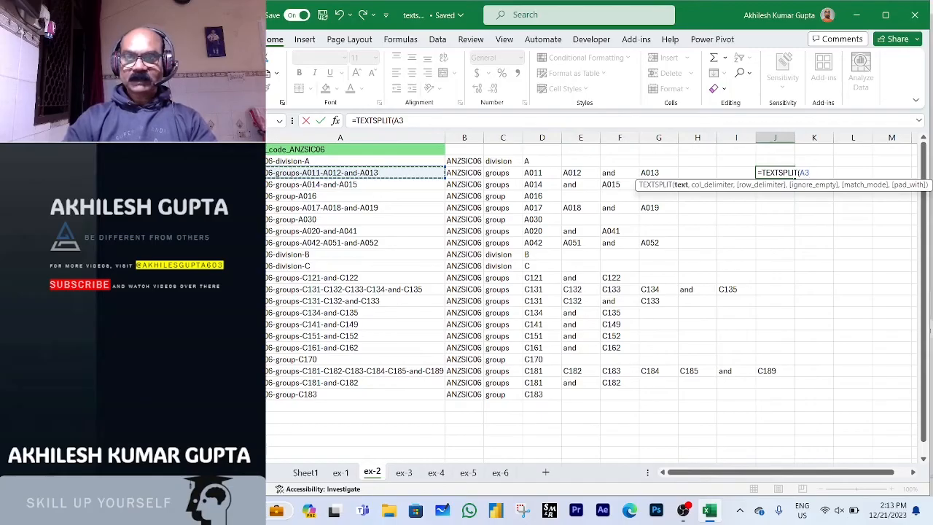
{"action": "type", "text": ","}
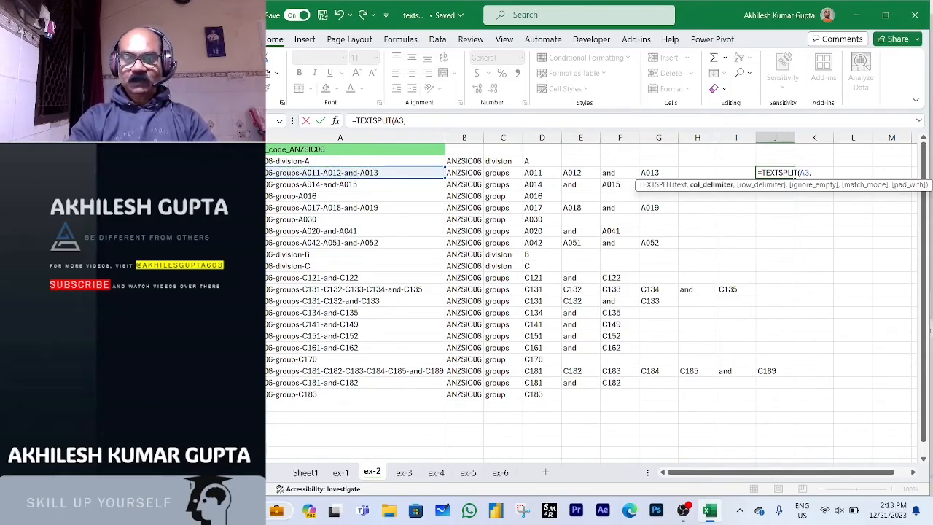
{"action": "type", "text": ",\"-"}
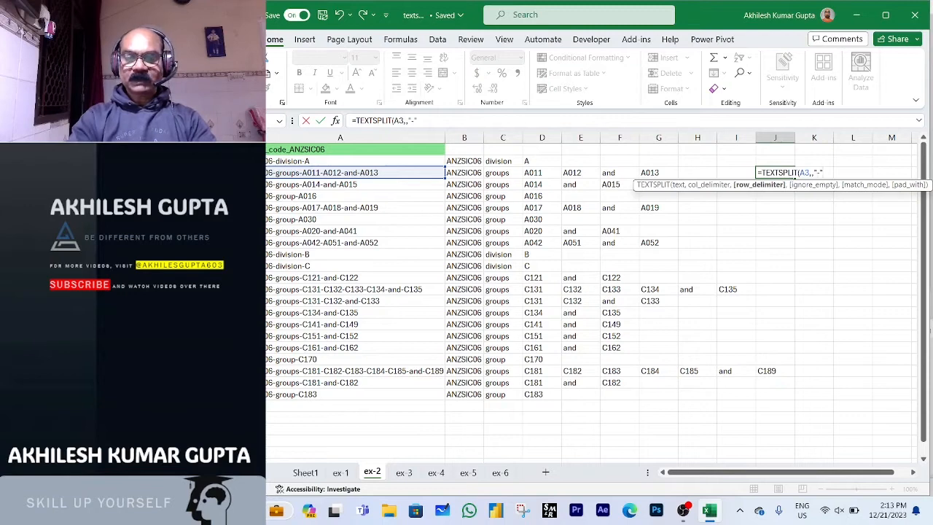
{"action": "type", "text": "\")"}
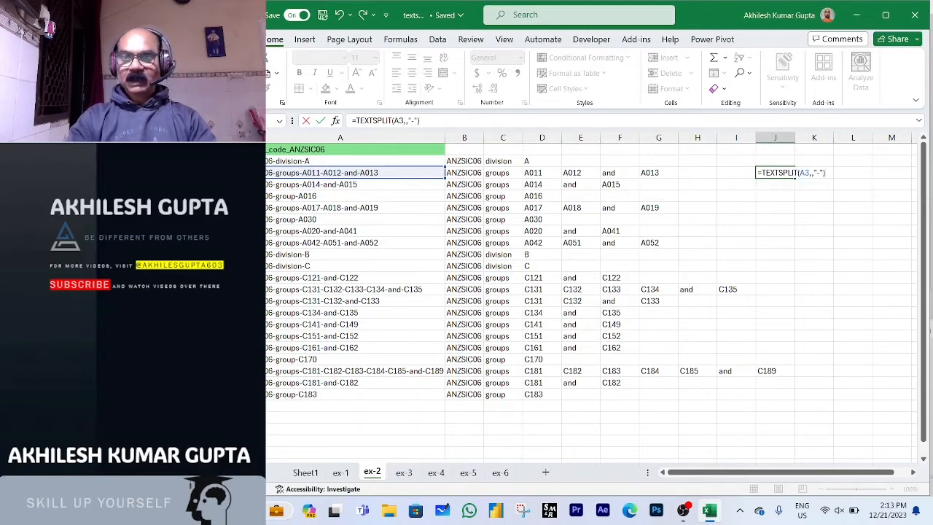
{"action": "key", "text": "Return"}
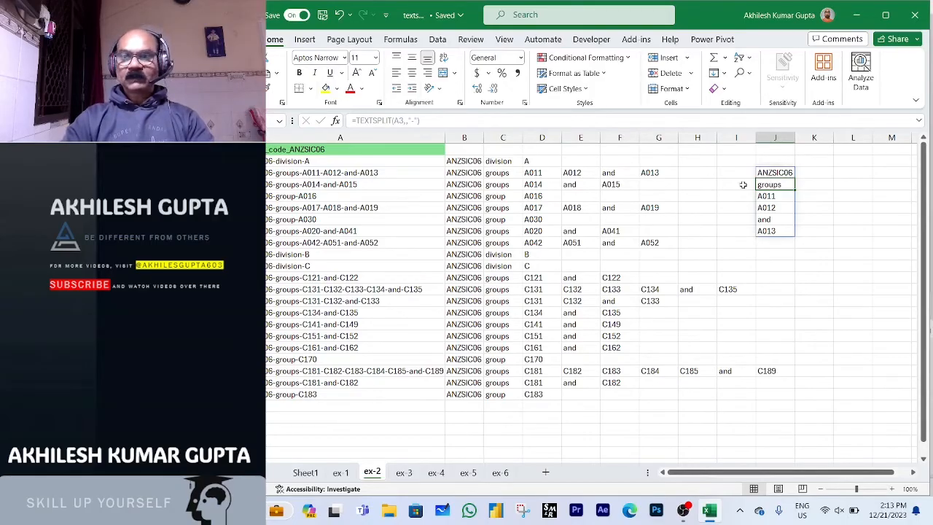
Compare the row-wise split in J3:J8 with the column split in B2, then delete the row-wise result.
{"action": "left_click_drag", "start_coordinate": [774, 172], "coordinate": [777, 232]}
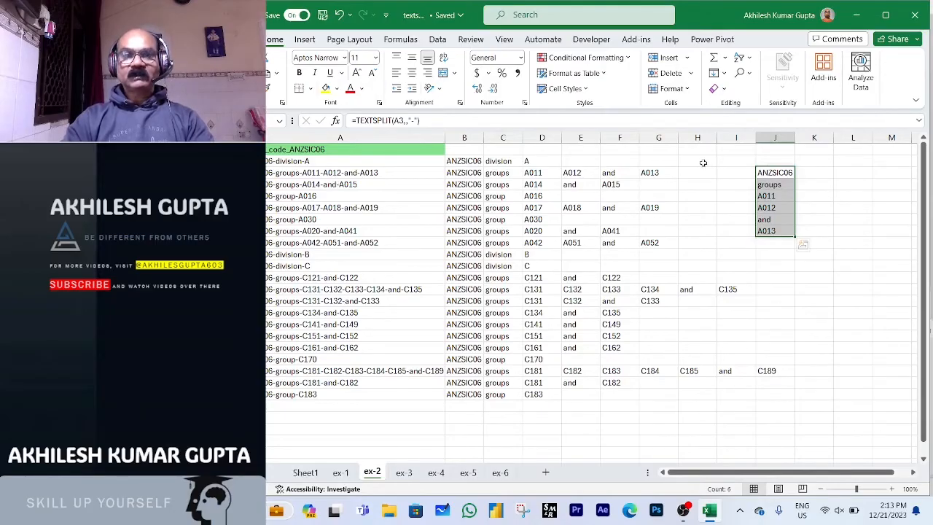
{"action": "left_click", "coordinate": [461, 161]}
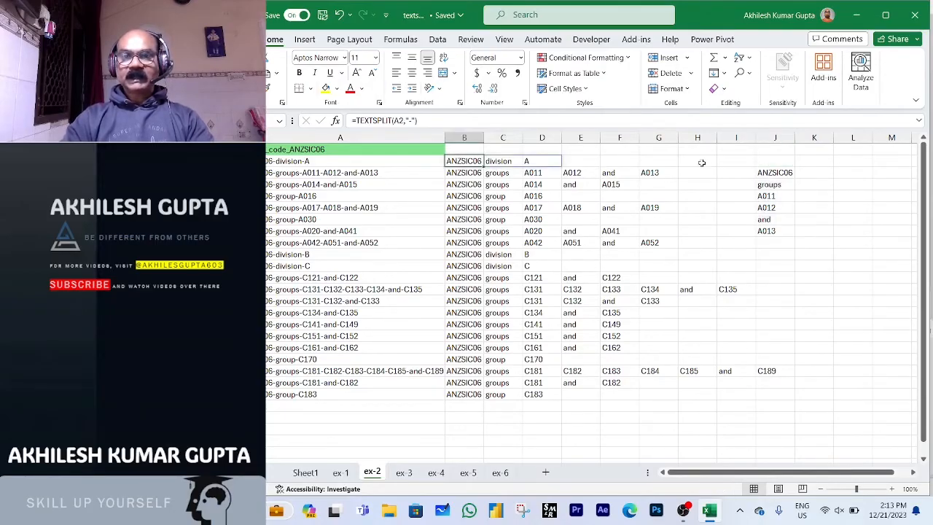
{"action": "left_click_drag", "start_coordinate": [777, 172], "coordinate": [780, 231]}
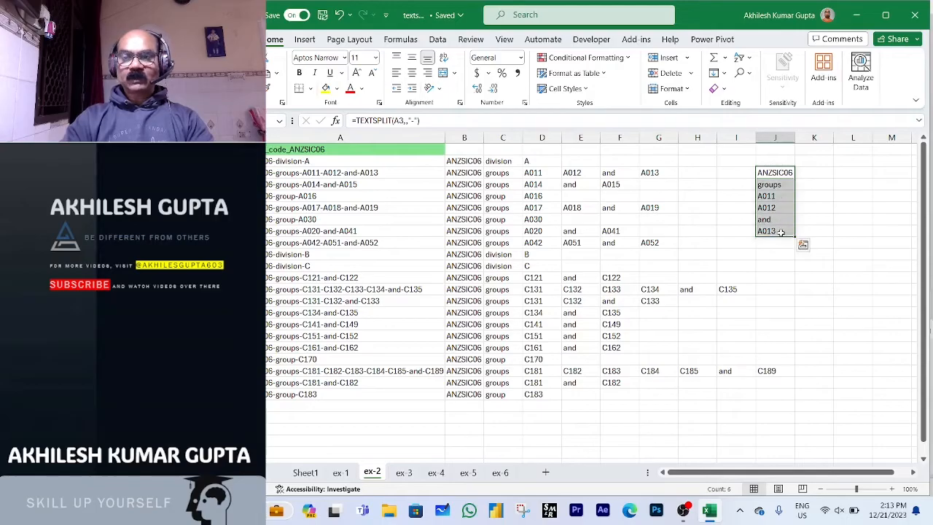
{"action": "key", "text": "Delete"}
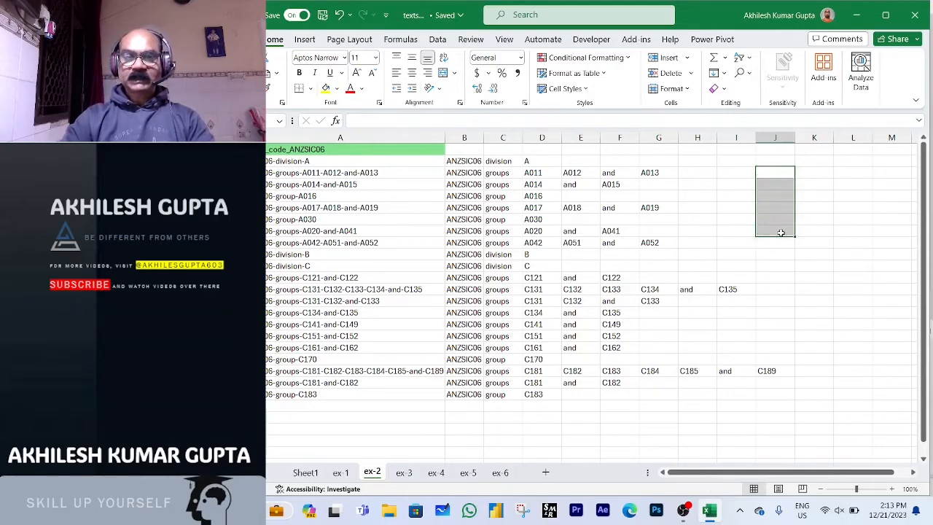
Open the ex-3 worksheet containing the slash-separated codes.
{"action": "left_click", "coordinate": [669, 333]}
{"action": "left_click", "coordinate": [404, 473]}
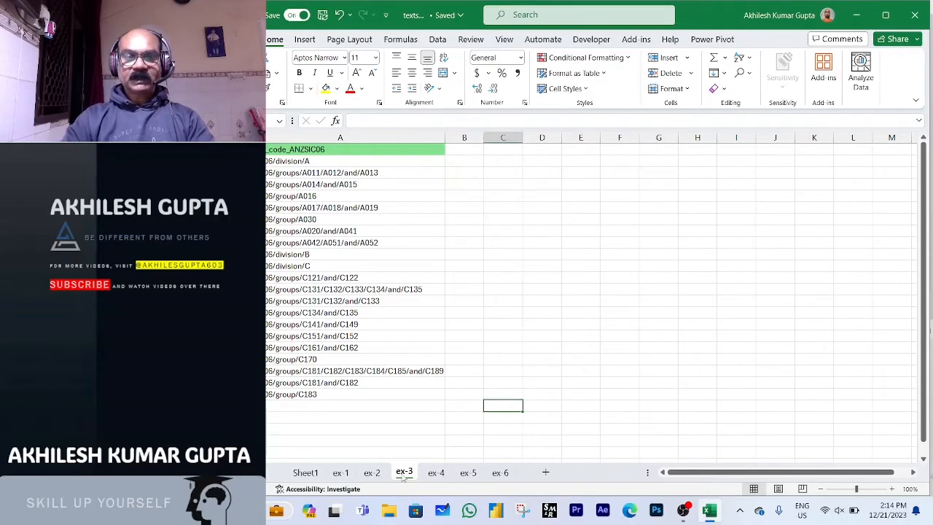
Compare the slash-separated codes in column A of ex-3 with the hyphen-separated codes on the ex-2 sheet.
{"action": "left_click", "coordinate": [293, 161]}
{"action": "key", "text": "ctrl+shift+Down"}
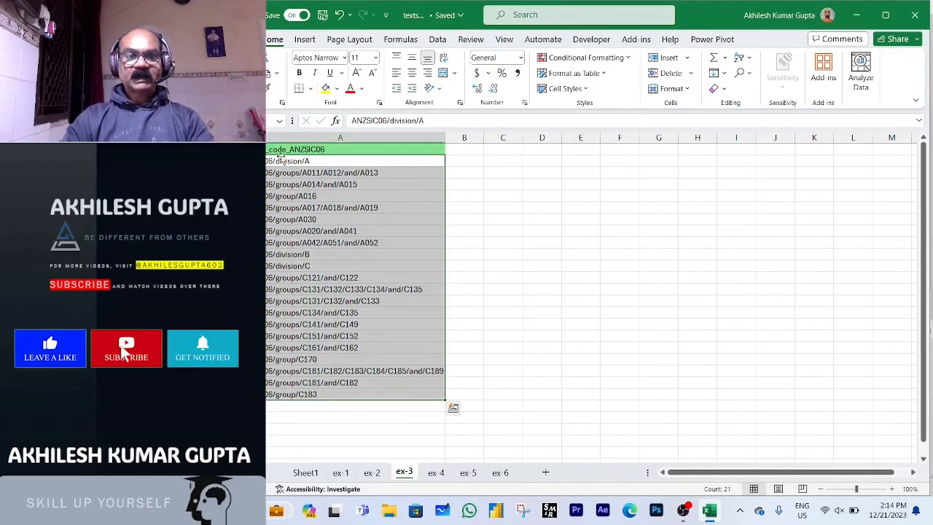
{"action": "left_click", "coordinate": [379, 473]}
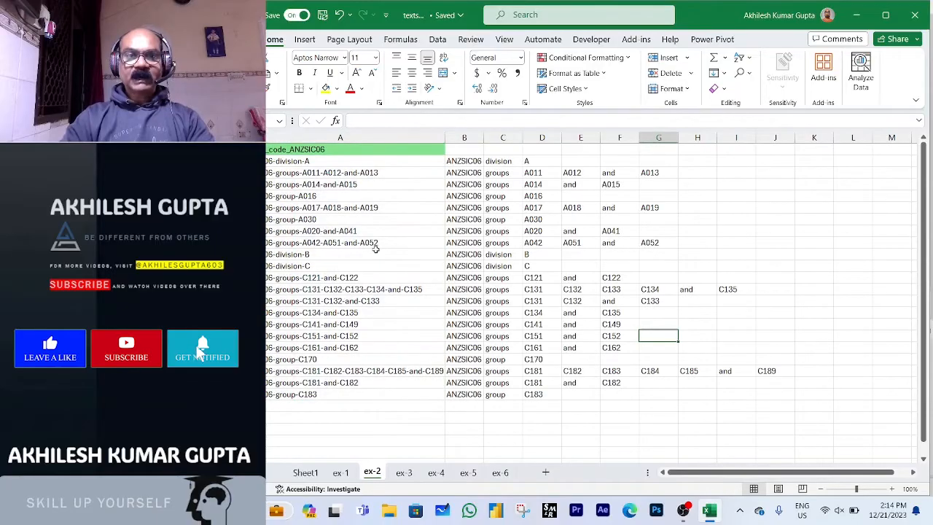
{"action": "left_click", "coordinate": [404, 473]}
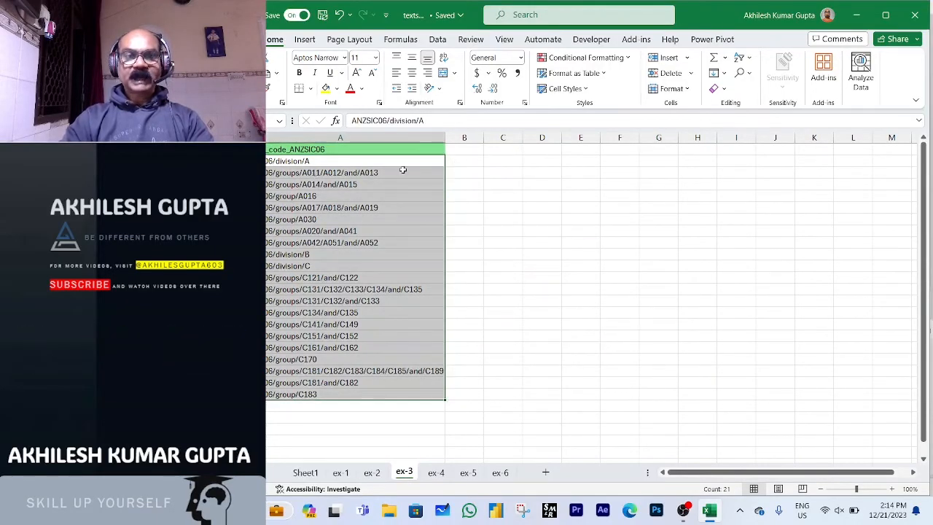
Enter =TEXTSPLIT(A2,"/") in cell B2 of ex-3 to split the code text across columns at each slash.
{"action": "left_click", "coordinate": [466, 161]}
{"action": "type", "text": "=TEXTS"}
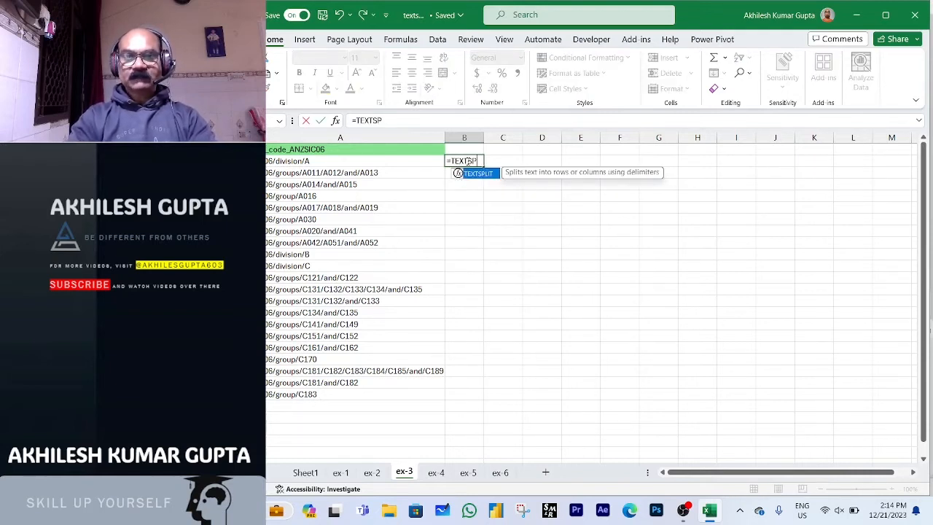
{"action": "type", "text": "P"}
{"action": "key", "text": "Tab"}
{"action": "left_click", "coordinate": [350, 161]}
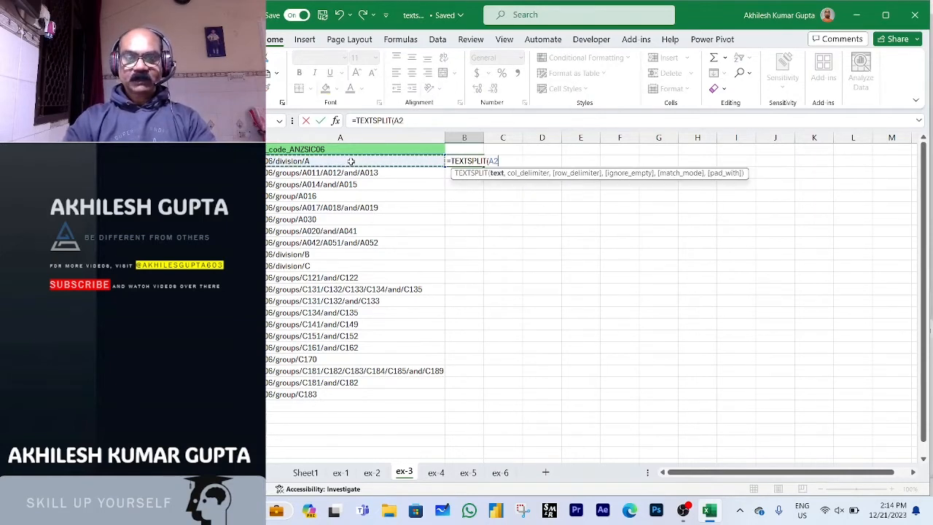
{"action": "type", "text": ","}
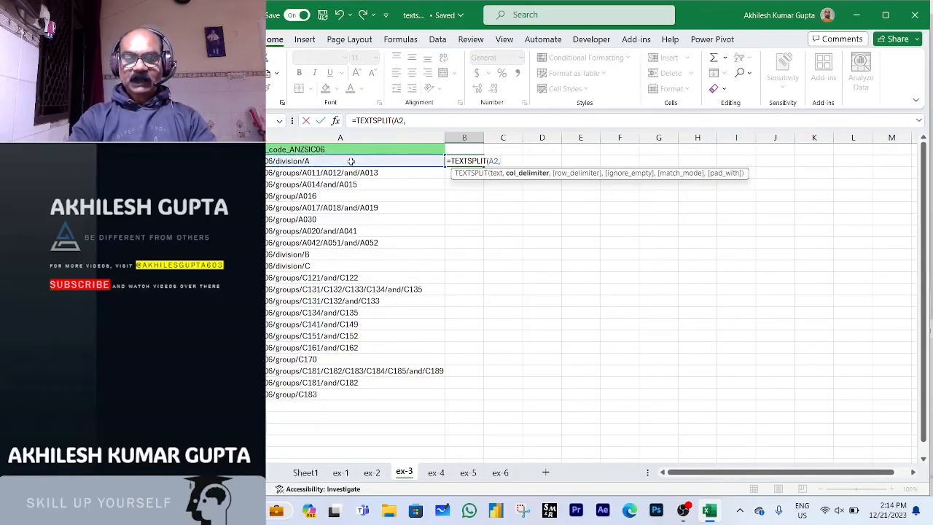
{"action": "type", "text": "\"/\""}
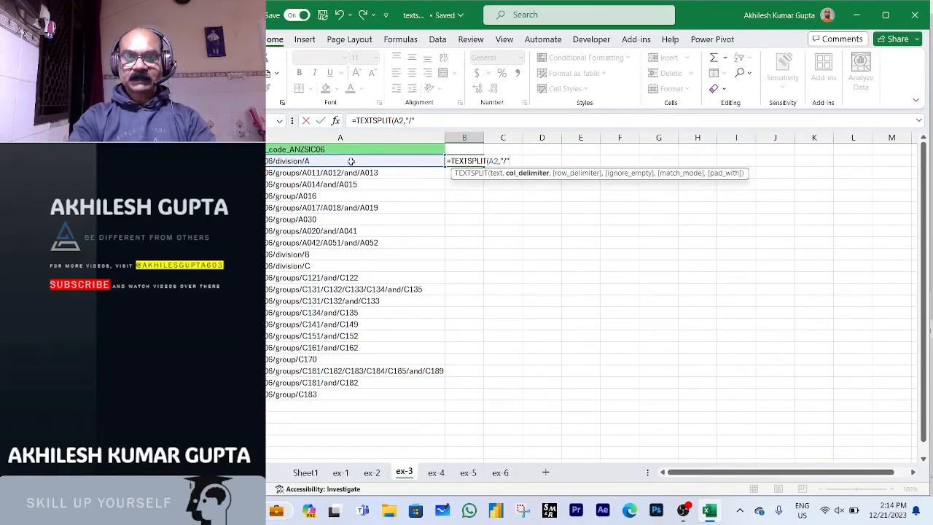
{"action": "type", "text": ")"}
{"action": "key", "text": "Return"}
{"action": "key", "text": "Up"}
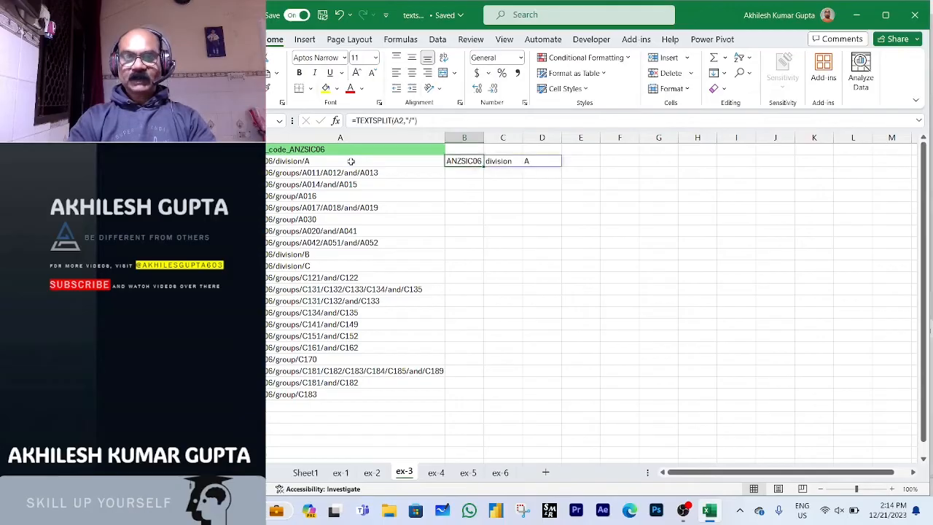
Fill the slash TEXTSPLIT formula from B2 down through B22.
{"action": "key", "text": "shift+Down"}
{"action": "key", "text": "shift+Down"}
{"action": "key", "text": "shift+Down"}
{"action": "key", "text": "shift+Down"}
{"action": "key", "text": "shift+Down"}
{"action": "key", "text": "shift+Down"}
{"action": "key", "text": "shift+Down"}
{"action": "key", "text": "shift+Down"}
{"action": "key", "text": "shift+Down"}
{"action": "key", "text": "shift+Down"}
{"action": "key", "text": "shift+Down"}
{"action": "key", "text": "shift+Down"}
{"action": "key", "text": "shift+Down"}
{"action": "key", "text": "shift+Down"}
{"action": "key", "text": "shift+Down"}
{"action": "key", "text": "shift+Down"}
{"action": "key", "text": "shift+Down"}
{"action": "key", "text": "shift+Down"}
{"action": "key", "text": "shift+Down"}
{"action": "key", "text": "shift+Down"}
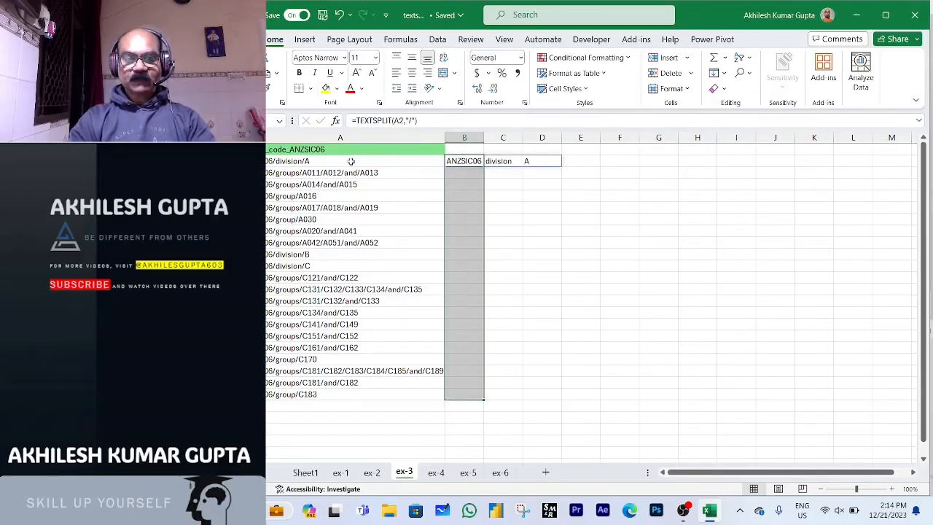
{"action": "key", "text": "ctrl+d"}
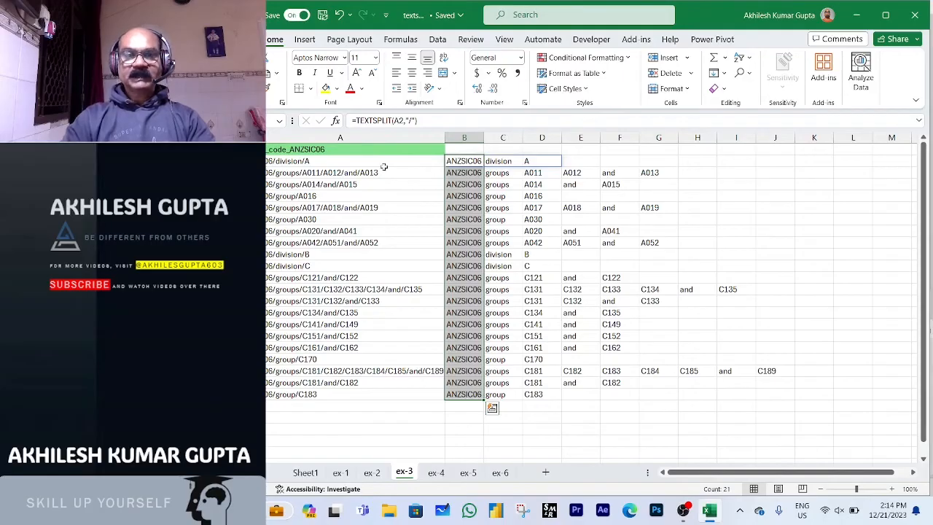
Enter =TEXTSPLIT(A2,,"/") in cell K3 to split the A2 code text down rows at each slash.
{"action": "left_click", "coordinate": [312, 162]}
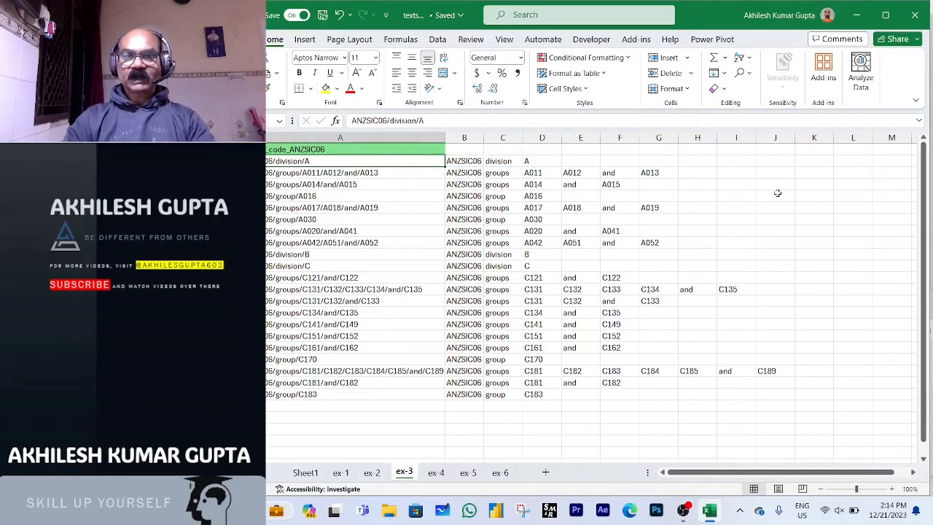
{"action": "left_click", "coordinate": [805, 172]}
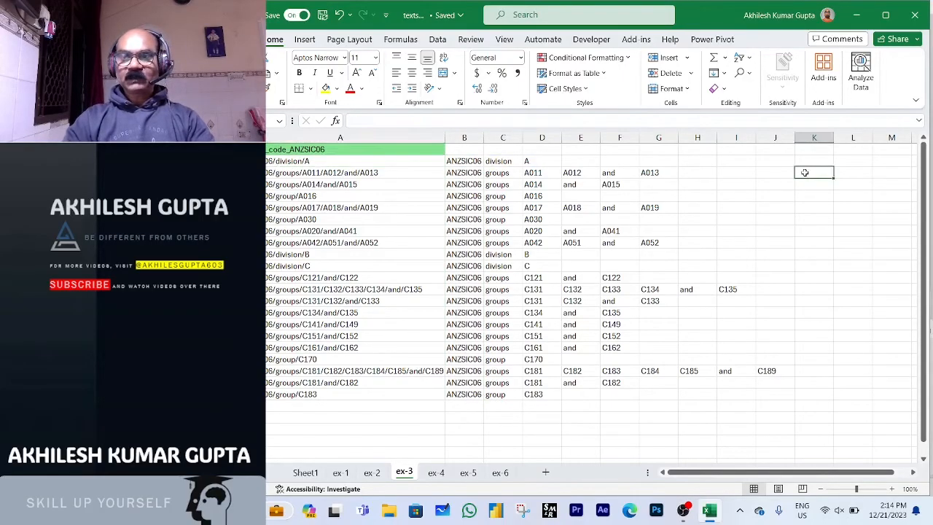
{"action": "type", "text": "=TEXTS"}
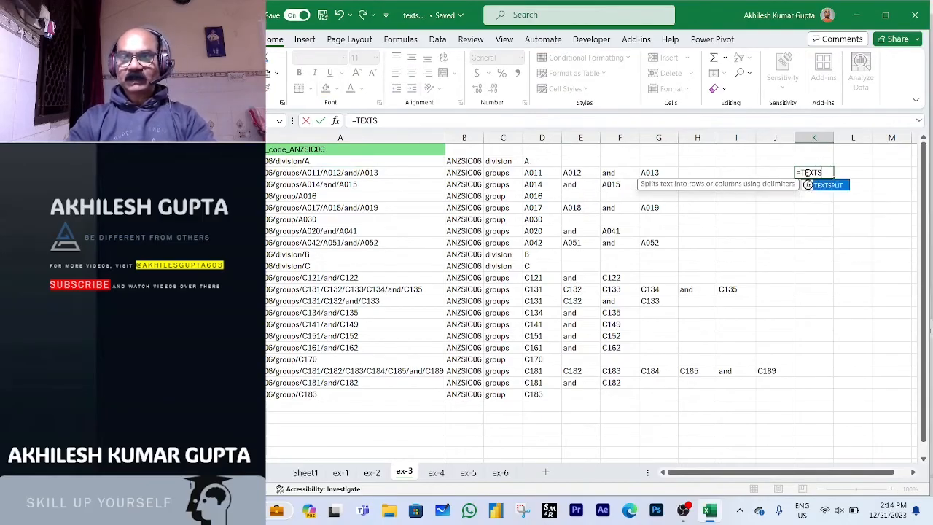
{"action": "key", "text": "Tab"}
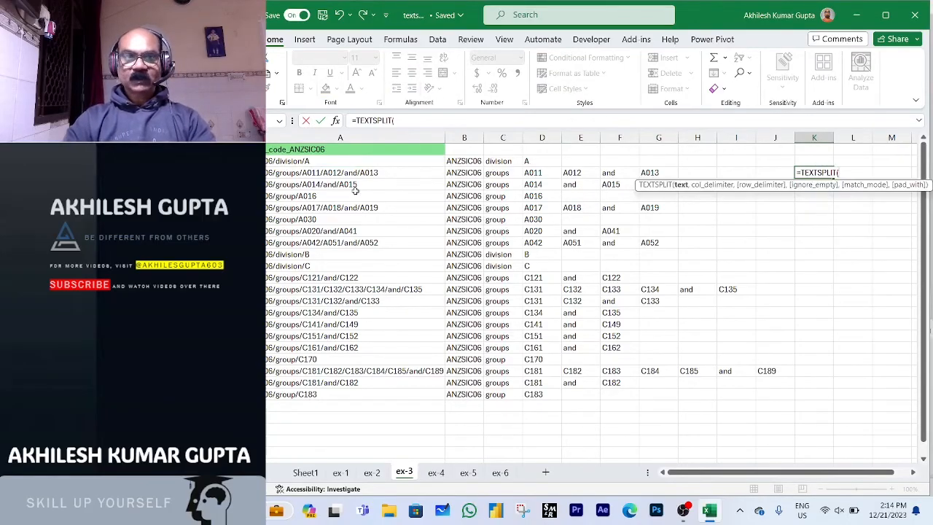
{"action": "left_click", "coordinate": [301, 162]}
{"action": "type", "text": ",,"}
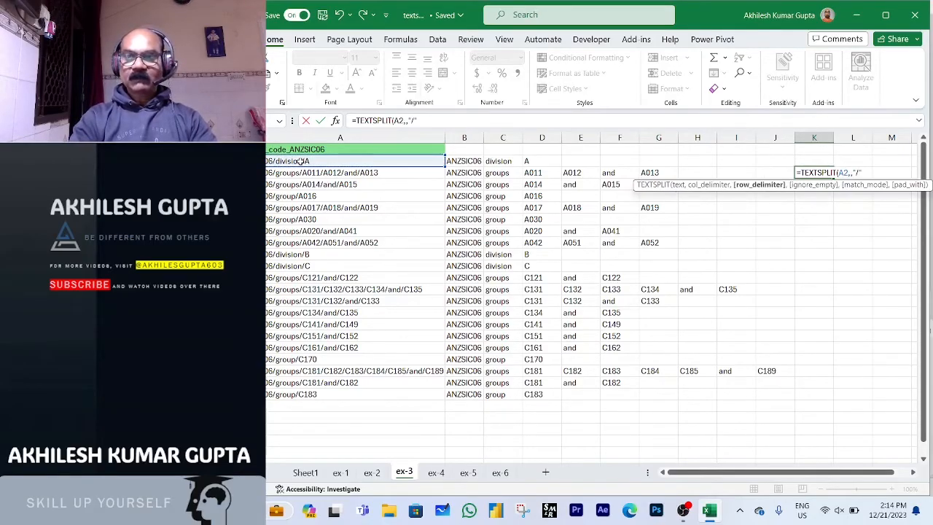
{"action": "type", "text": "\"/\""}
{"action": "key", "text": "Return"}
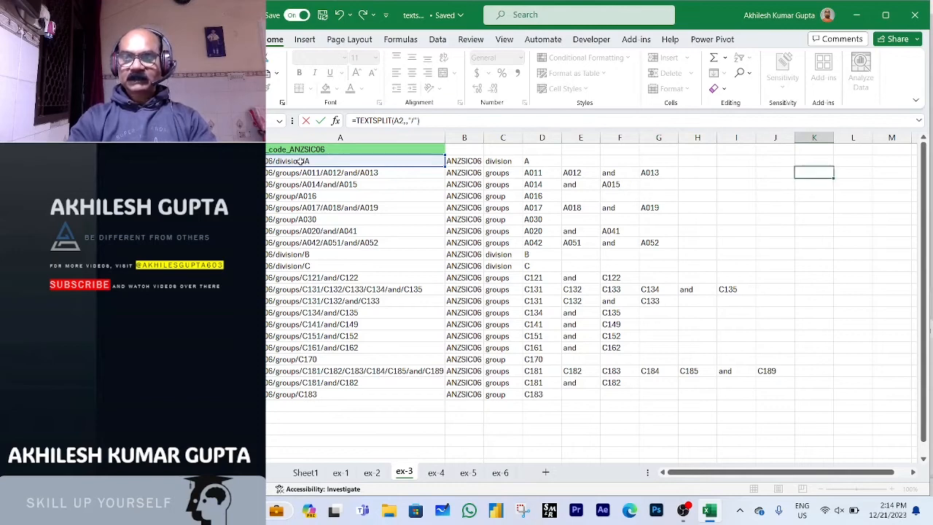
{"action": "key", "text": "Up"}
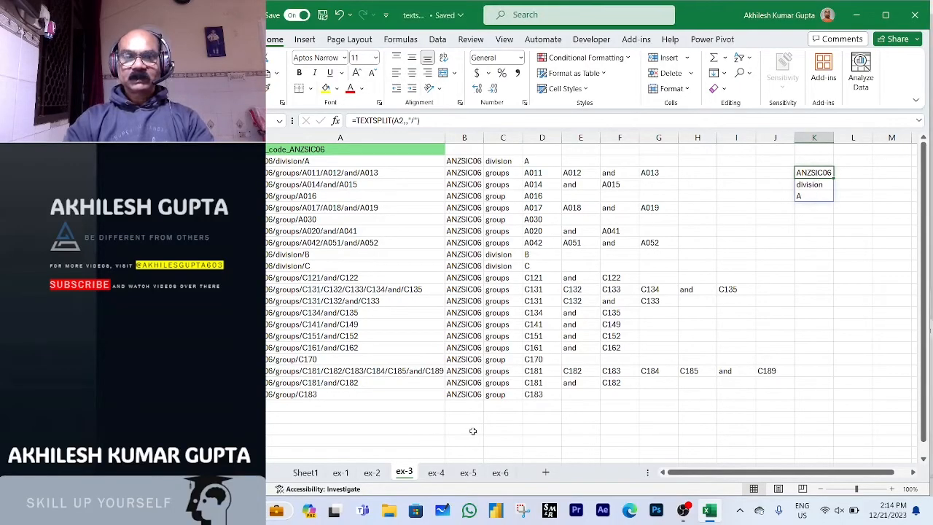
Open the ex-4 sheet and examine the item=number text in A2 against the intended output cells B2:B4 and C2:C4.
{"action": "left_click", "coordinate": [438, 473]}
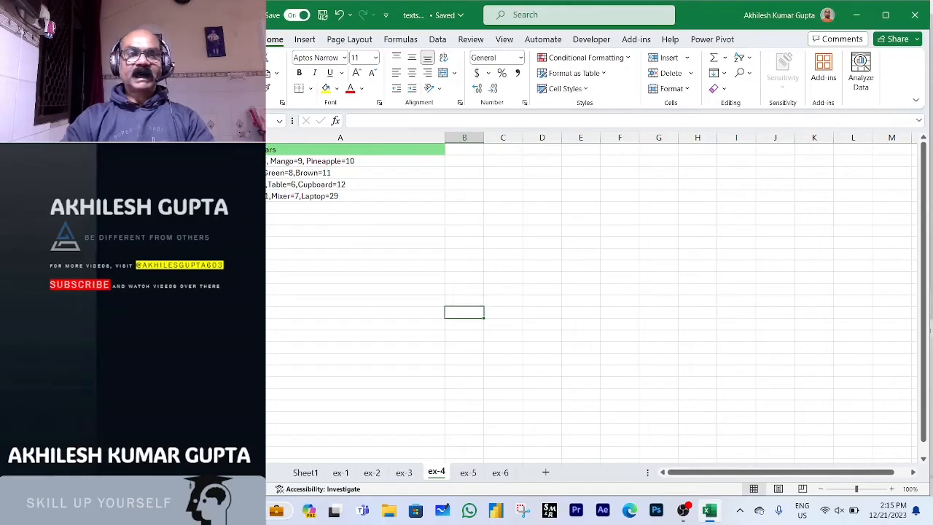
{"action": "left_click", "coordinate": [286, 162]}
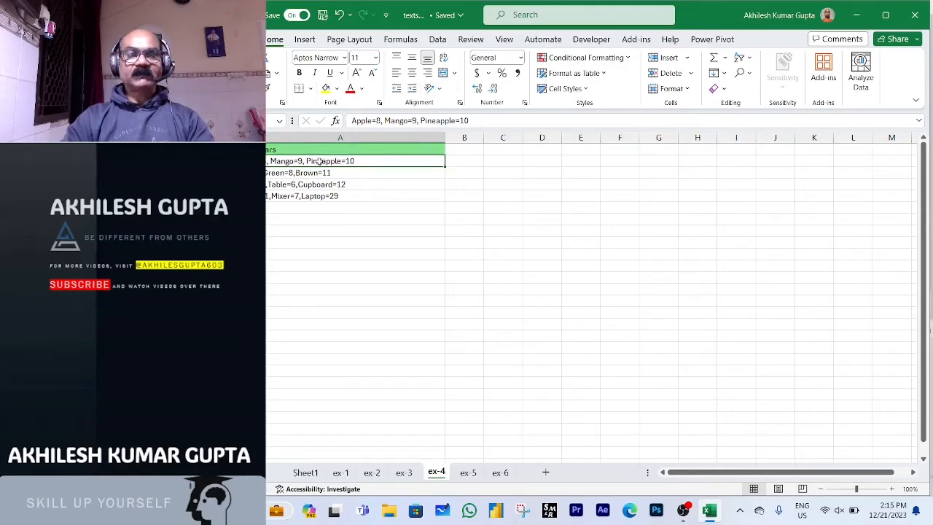
{"action": "left_click", "coordinate": [458, 161]}
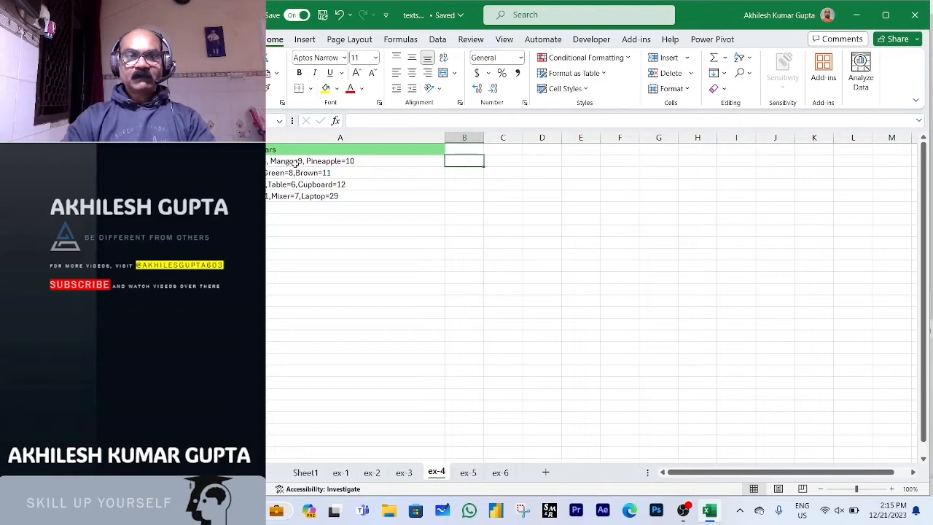
{"action": "left_click_drag", "start_coordinate": [464, 164], "coordinate": [466, 187]}
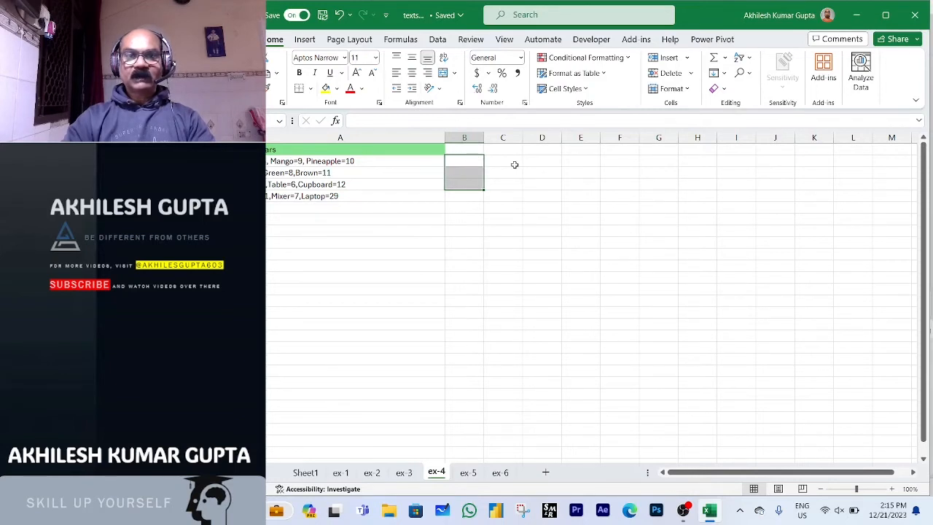
{"action": "left_click_drag", "start_coordinate": [506, 161], "coordinate": [507, 184]}
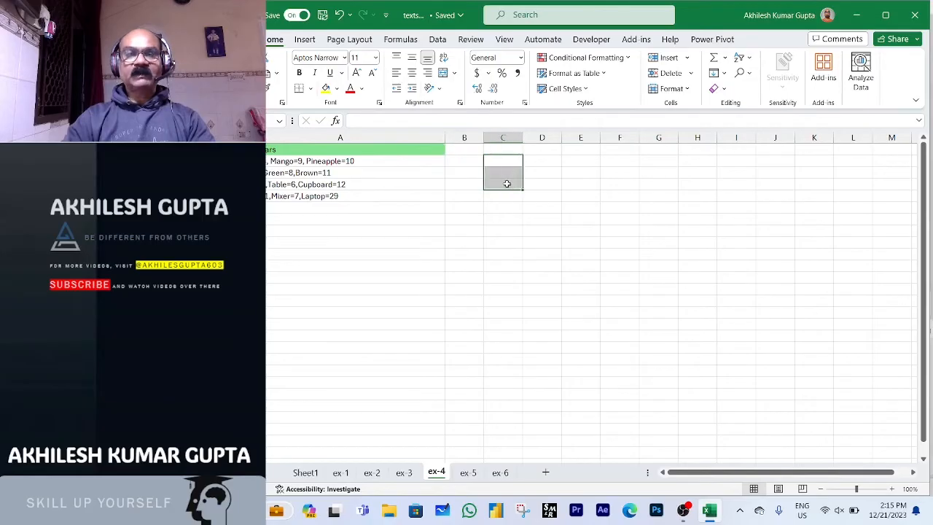
Enter =TEXTSPLIT(A2,"=",",") in cell B2 of ex-4, using the equals sign as column delimiter and the comma as row delimiter.
{"action": "left_click", "coordinate": [464, 162]}
{"action": "type", "text": "=TEXTS"}
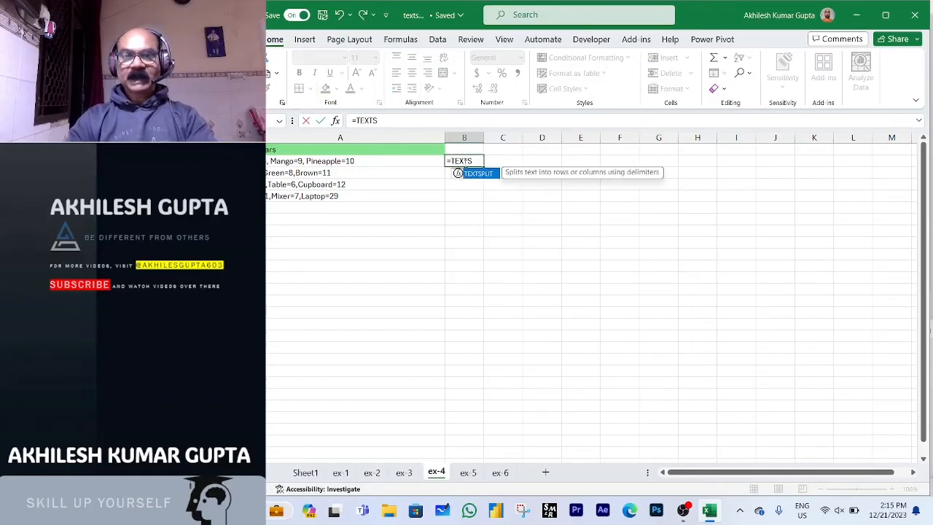
{"action": "key", "text": "Tab"}
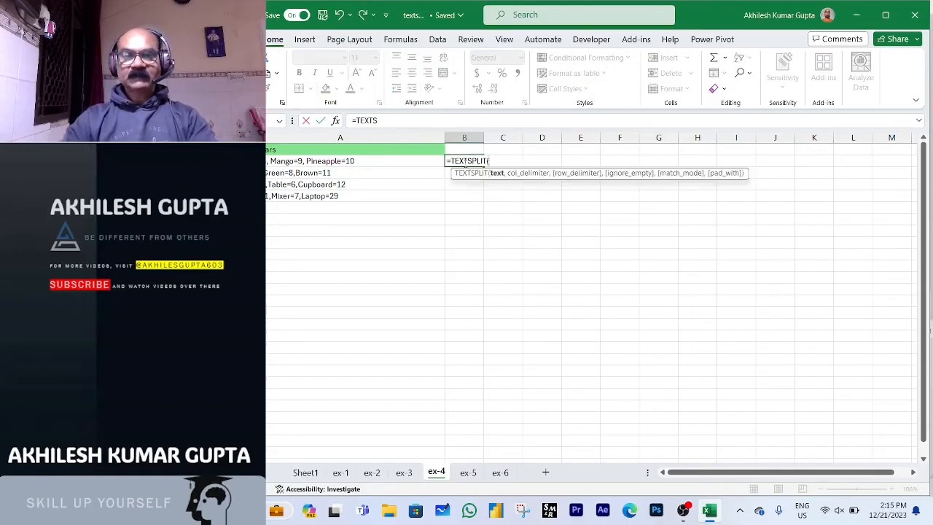
{"action": "left_click", "coordinate": [330, 159]}
{"action": "type", "text": ","}
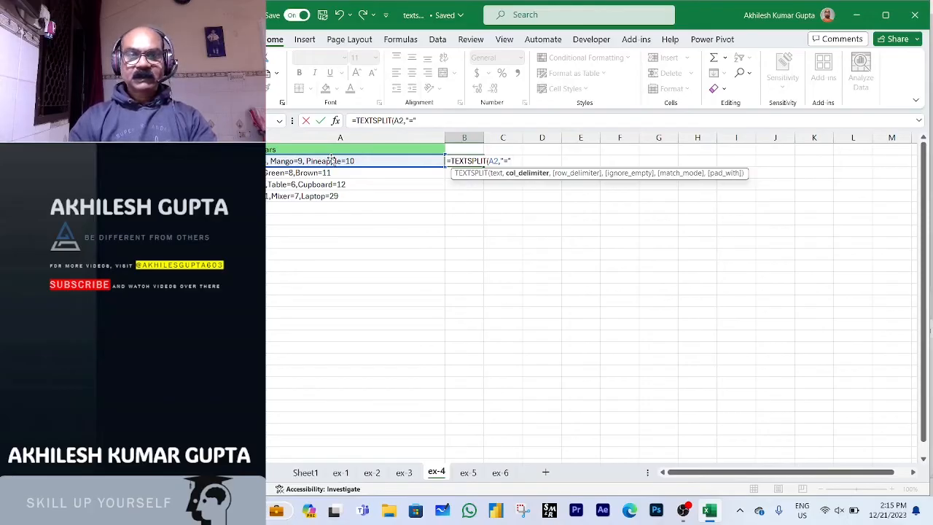
{"action": "type", "text": "\"=\""}
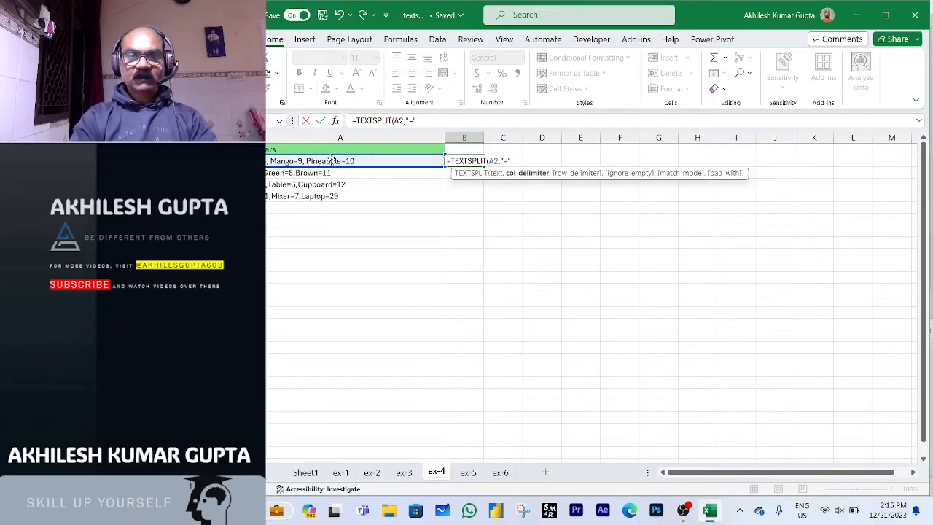
{"action": "type", "text": ",\","}
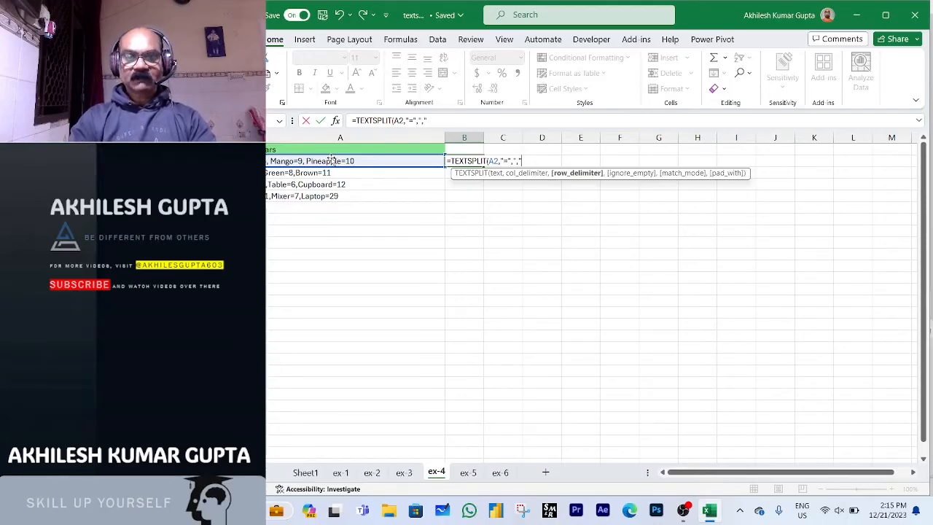
{"action": "type", "text": "\")"}
{"action": "key", "text": "Return"}
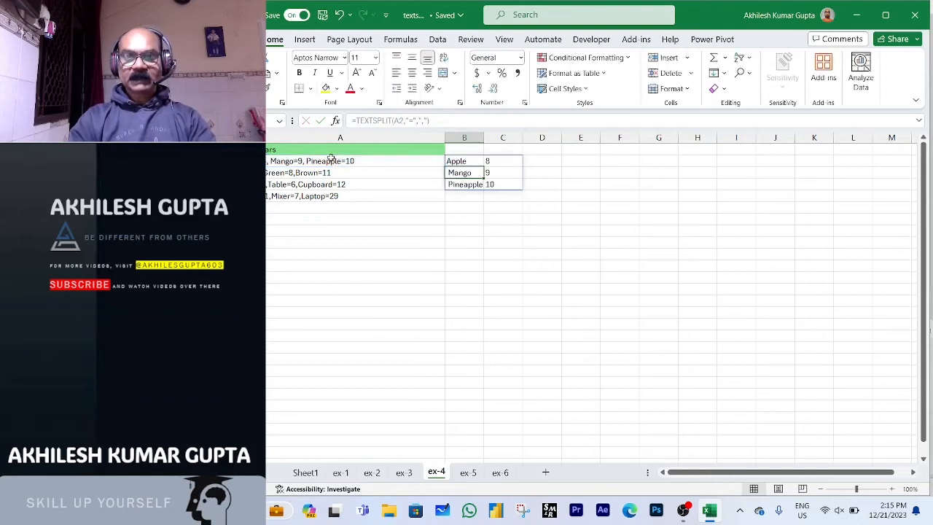
Review the split numbers in C2:C4 and the source text in A3 on ex-4.
{"action": "left_click", "coordinate": [498, 254]}
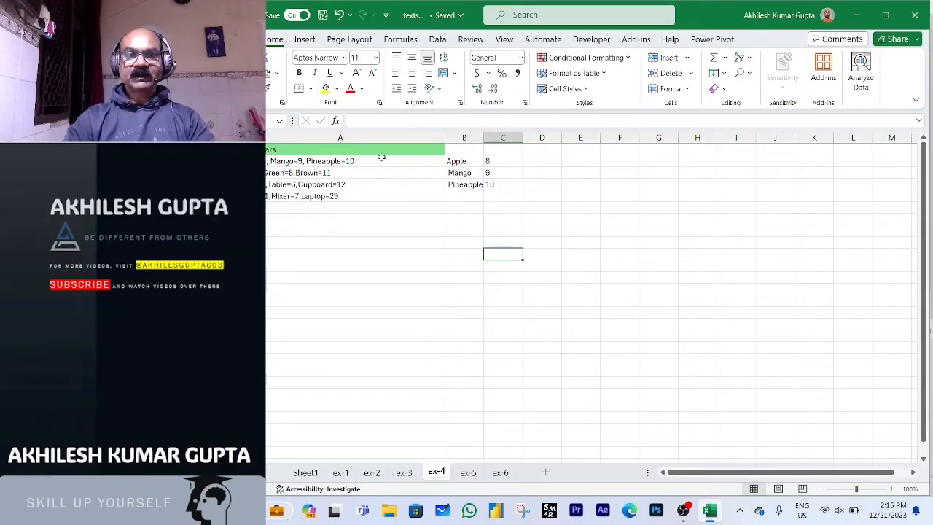
{"action": "left_click_drag", "start_coordinate": [493, 161], "coordinate": [491, 184]}
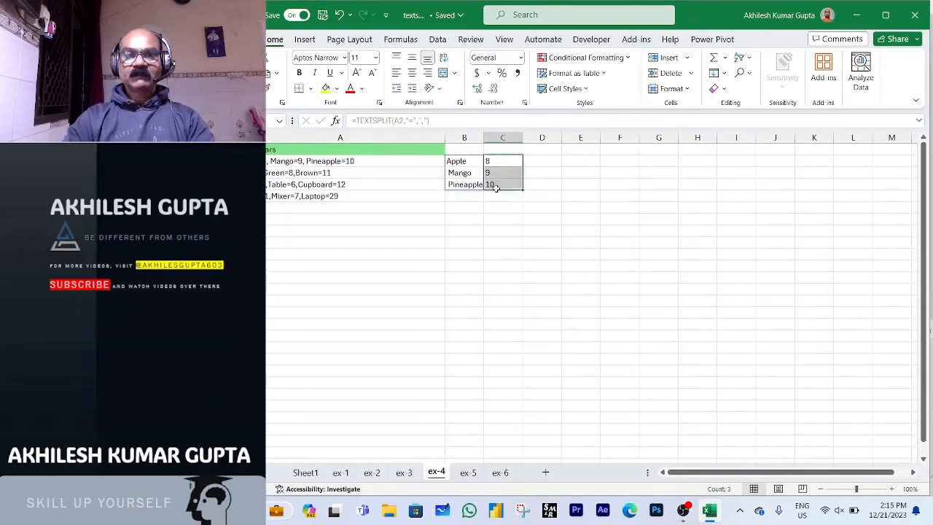
{"action": "left_click", "coordinate": [498, 221]}
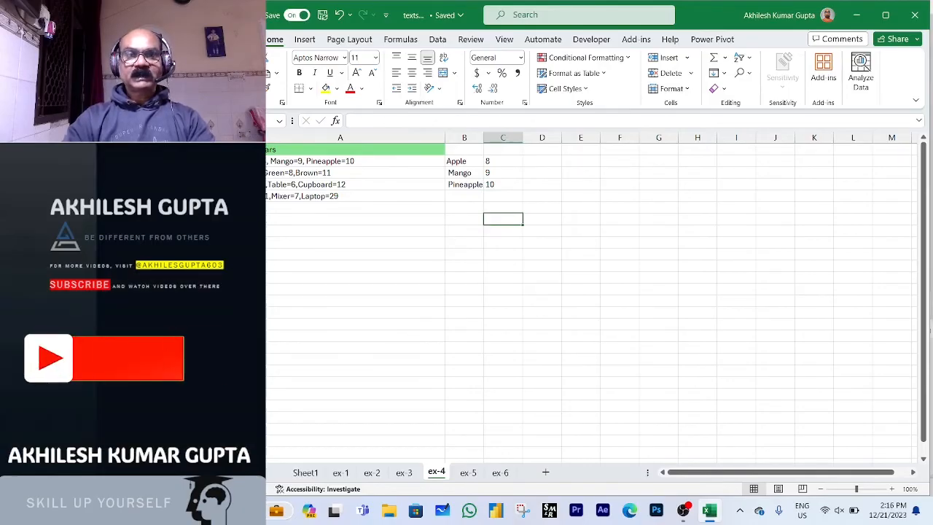
{"action": "left_click", "coordinate": [306, 173]}
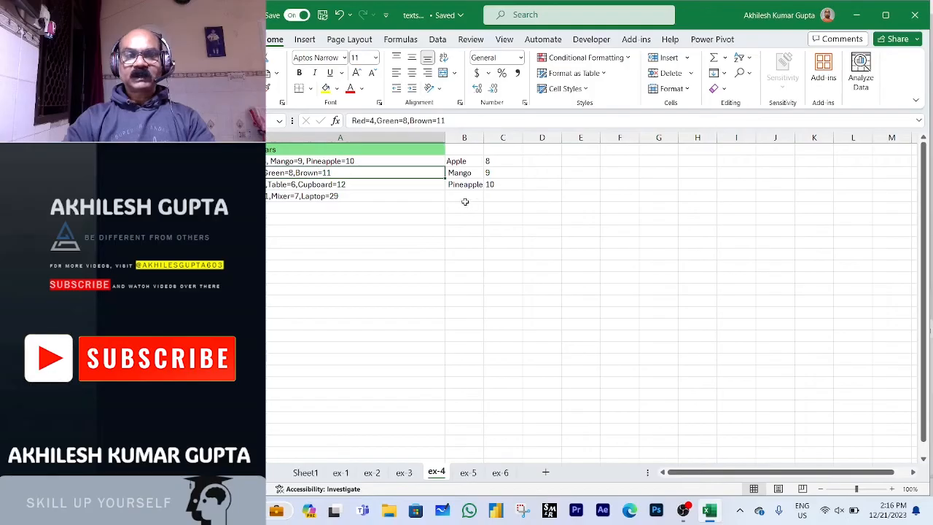
{"action": "left_click", "coordinate": [464, 203]}
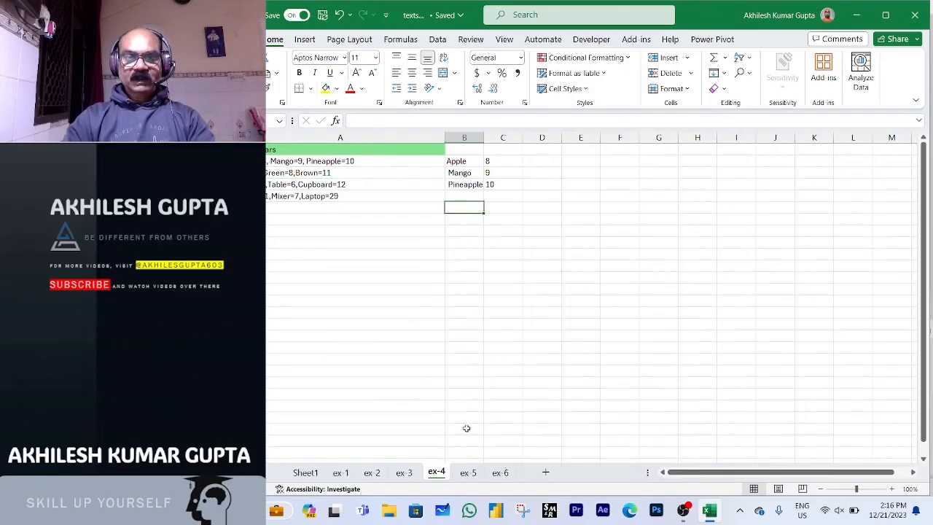
Open the ex-5 sheet and examine the measurement texts in A2:A5, such as 12 ft x 10 ft.
{"action": "left_click", "coordinate": [469, 474]}
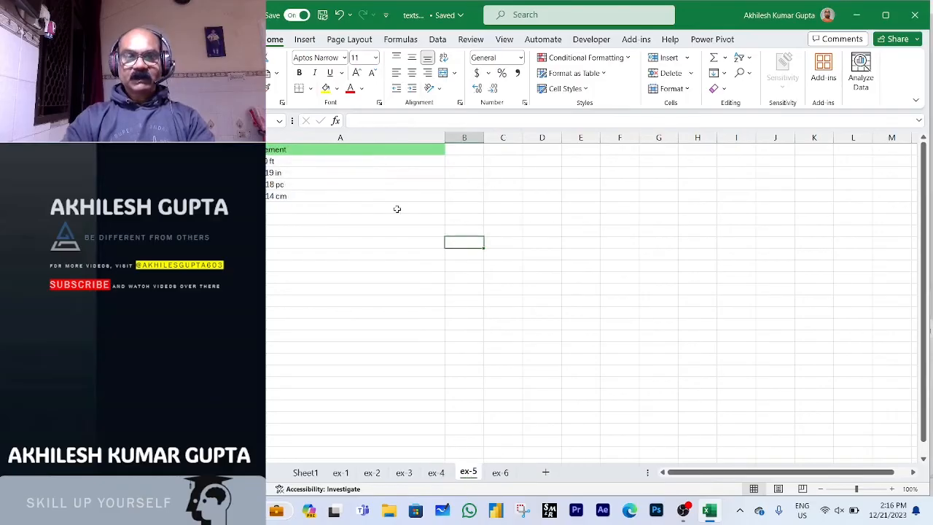
{"action": "left_click_drag", "start_coordinate": [278, 161], "coordinate": [278, 188]}
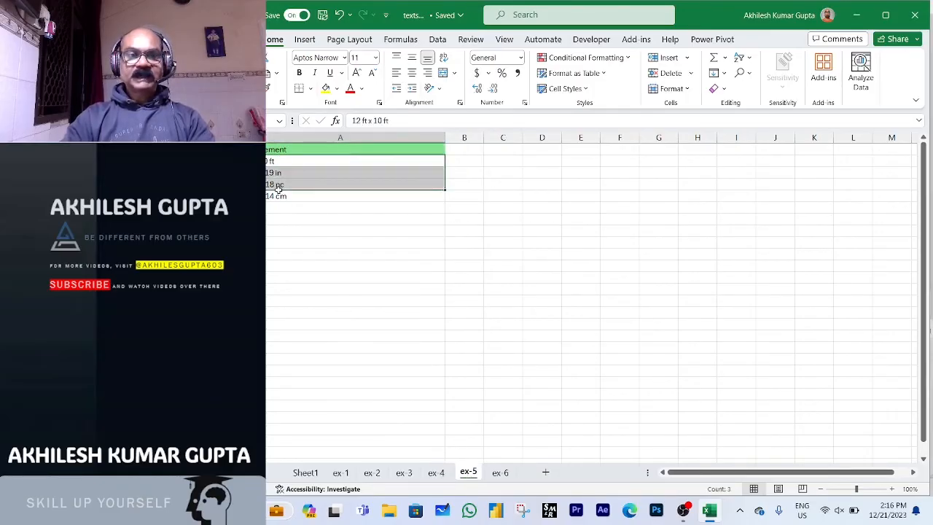
{"action": "left_click", "coordinate": [309, 161]}
{"action": "left_click", "coordinate": [309, 187]}
{"action": "left_click", "coordinate": [305, 217]}
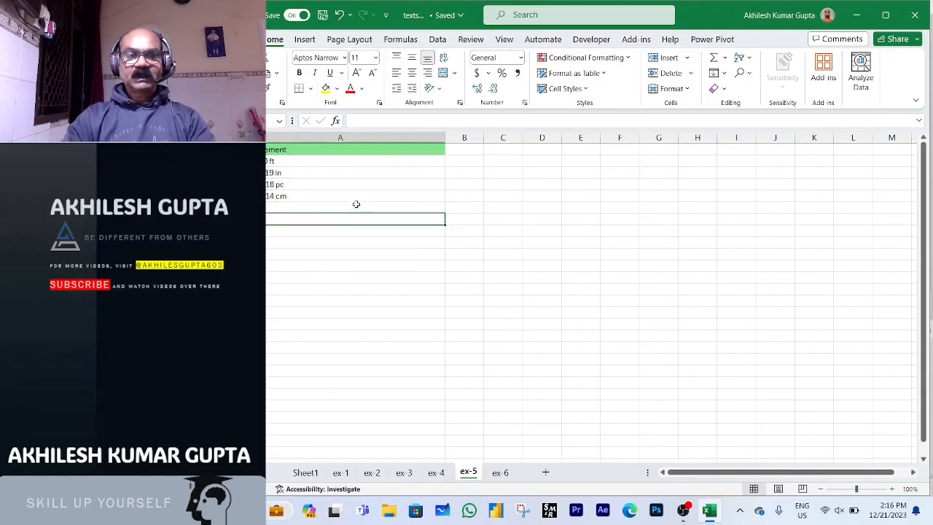
{"action": "left_click", "coordinate": [314, 162]}
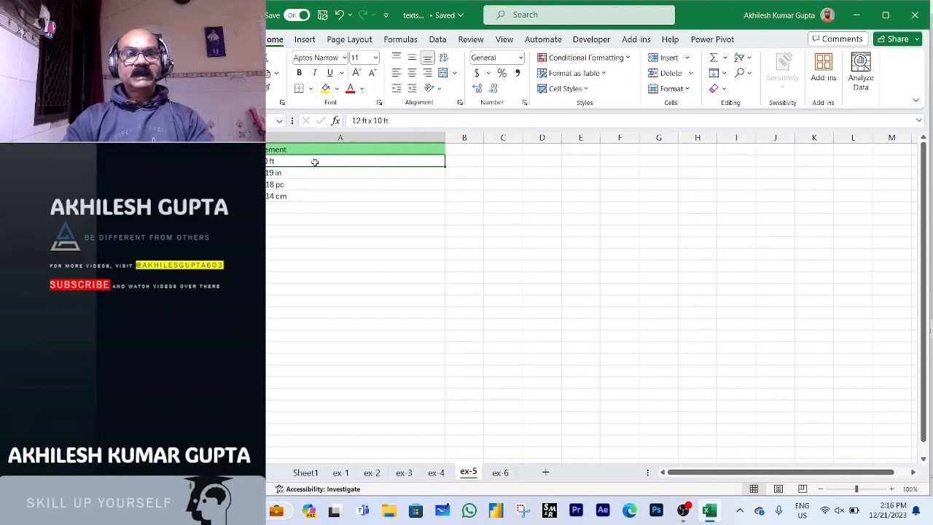
Enter =TEXTSPLIT(A2,"x",,TRUE) in cell B2 of ex-5, splitting at the lowercase x and ignoring empty cells.
{"action": "left_click", "coordinate": [469, 162]}
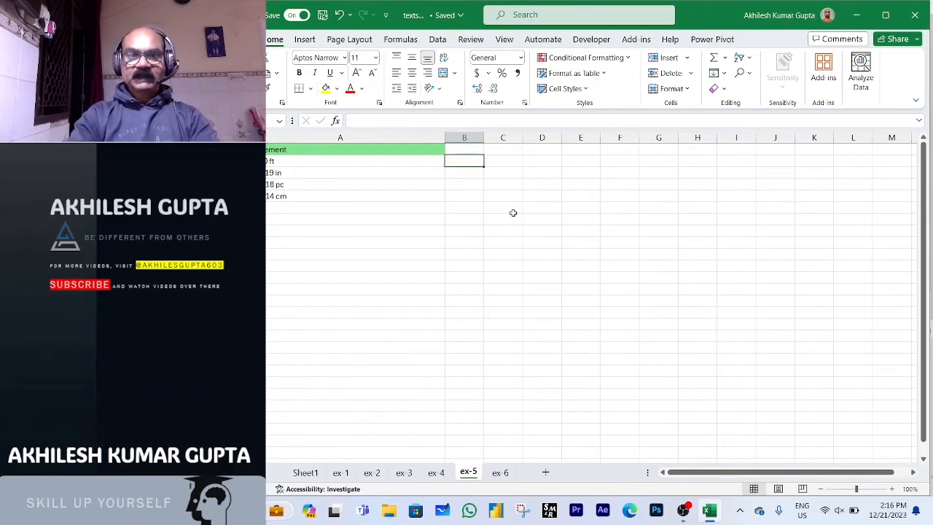
{"action": "type", "text": "=TEXT"}
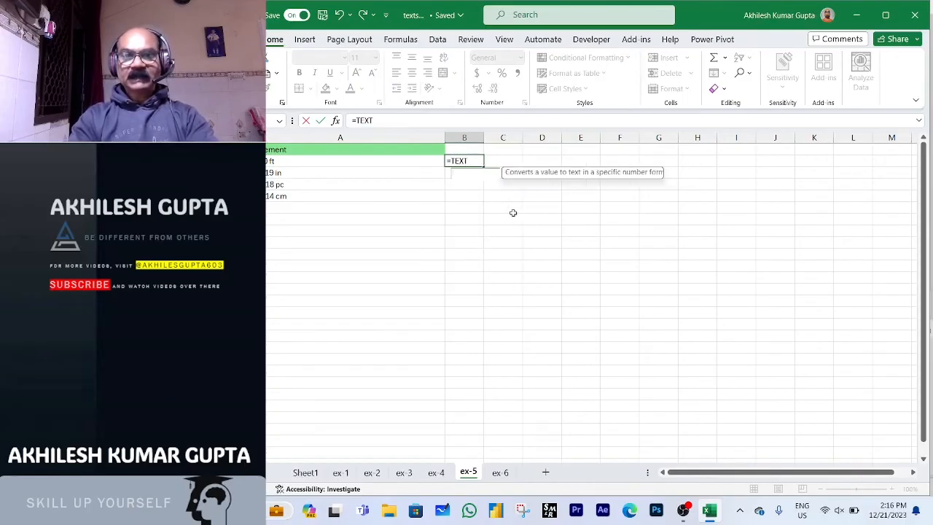
{"action": "type", "text": "SPLIT("}
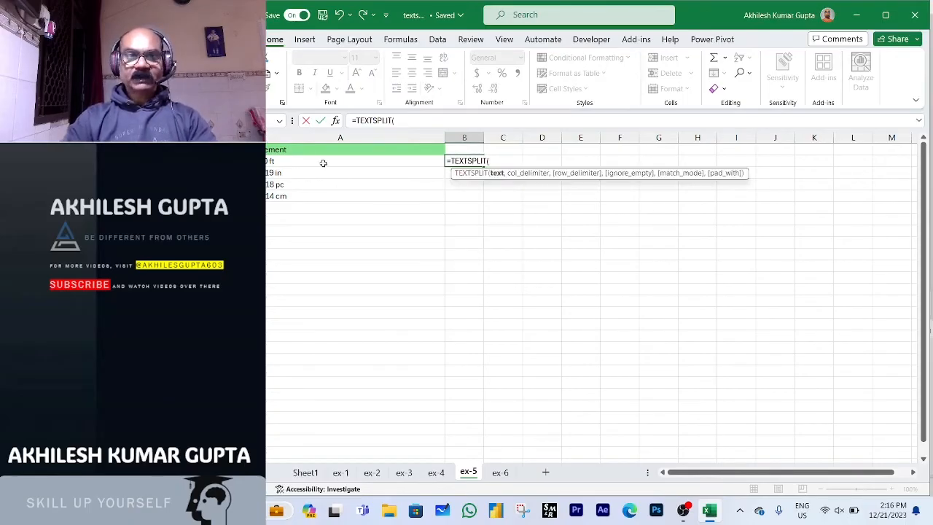
{"action": "left_click", "coordinate": [323, 162]}
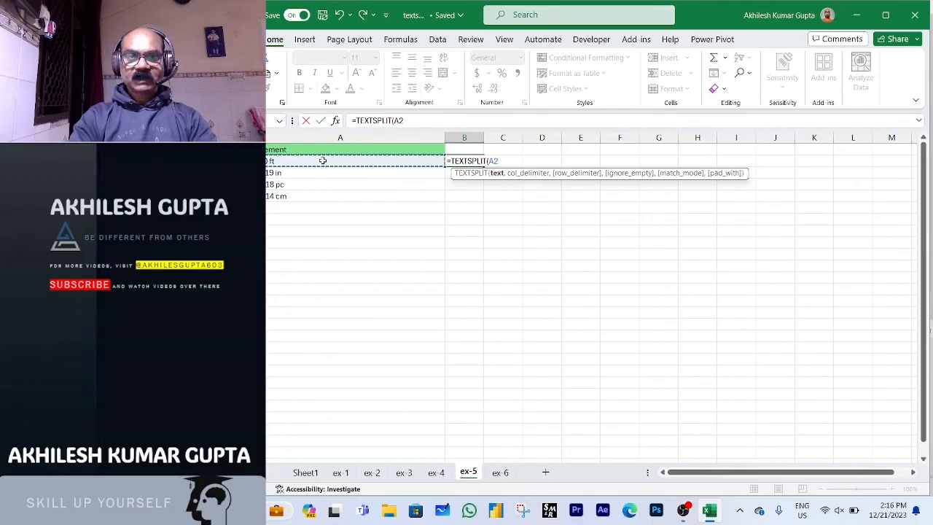
{"action": "type", "text": ",\"X"}
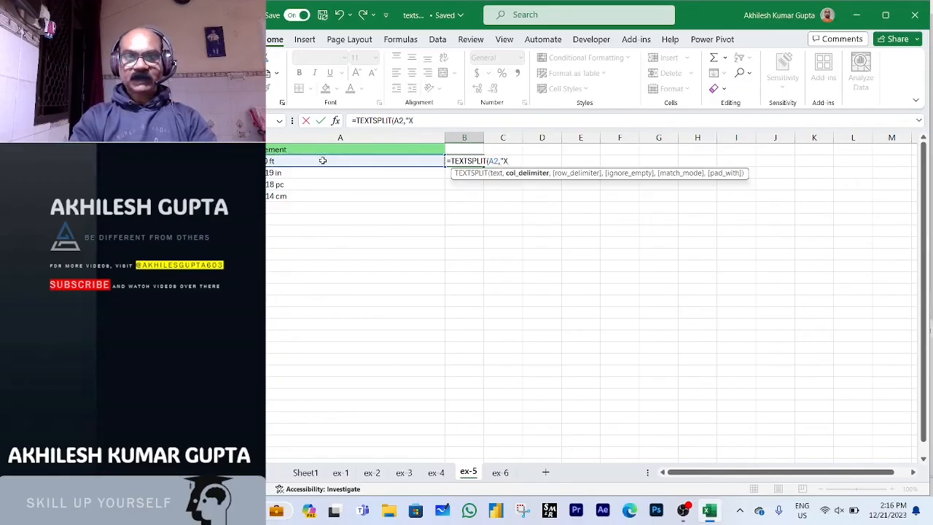
{"action": "key", "text": "BackSpace"}
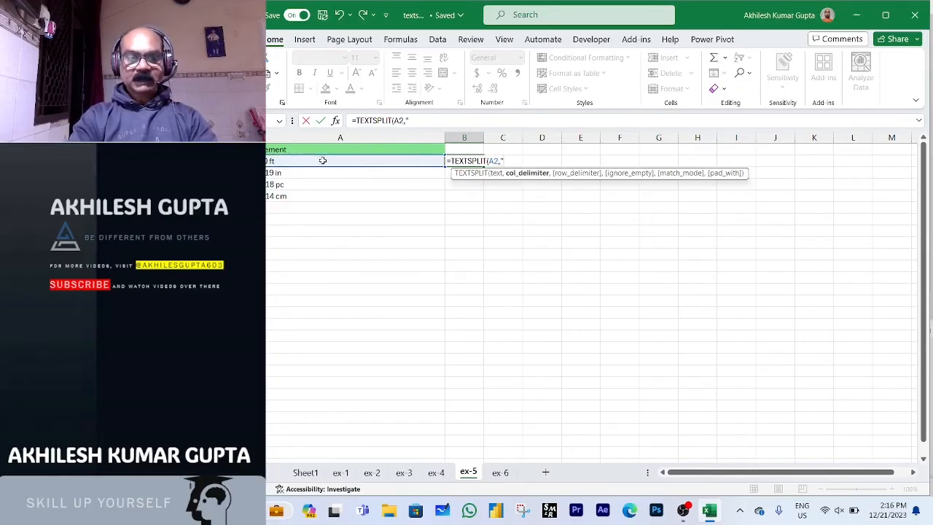
{"action": "type", "text": "x"}
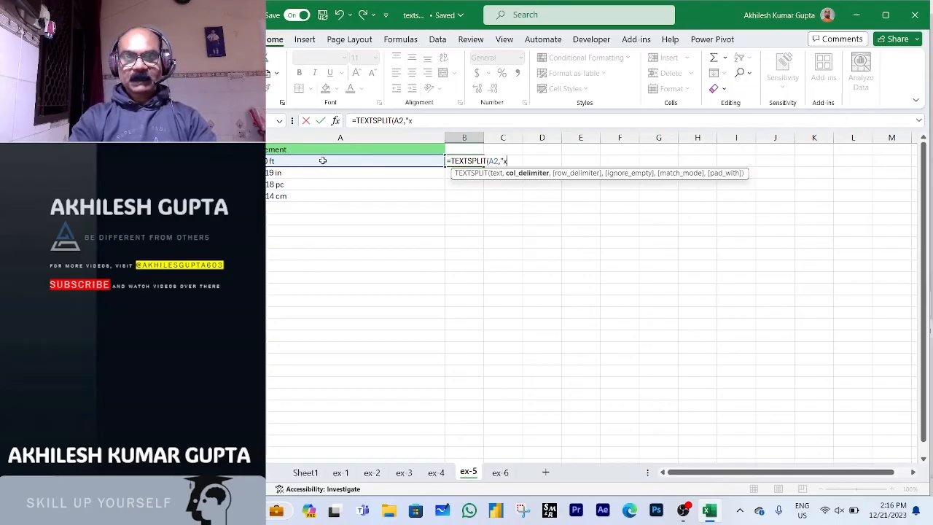
{"action": "type", "text": "\""}
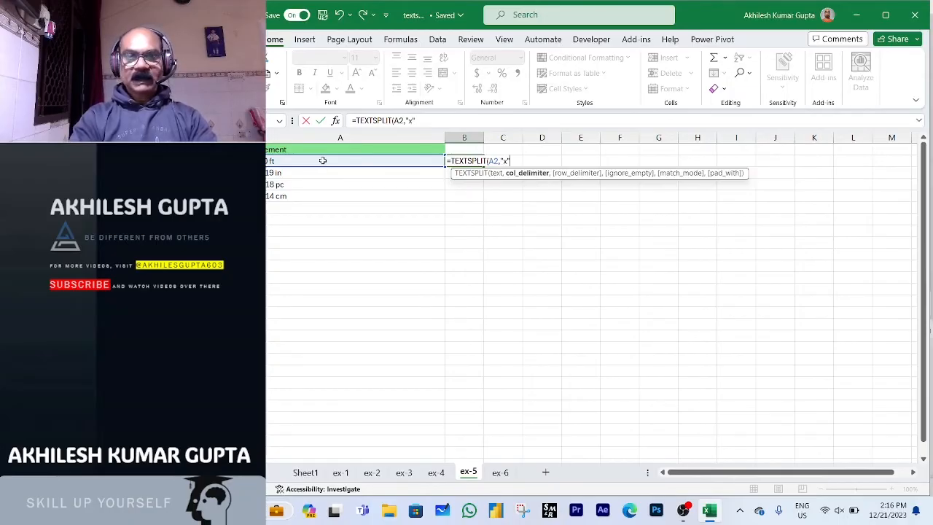
{"action": "type", "text": ",,"}
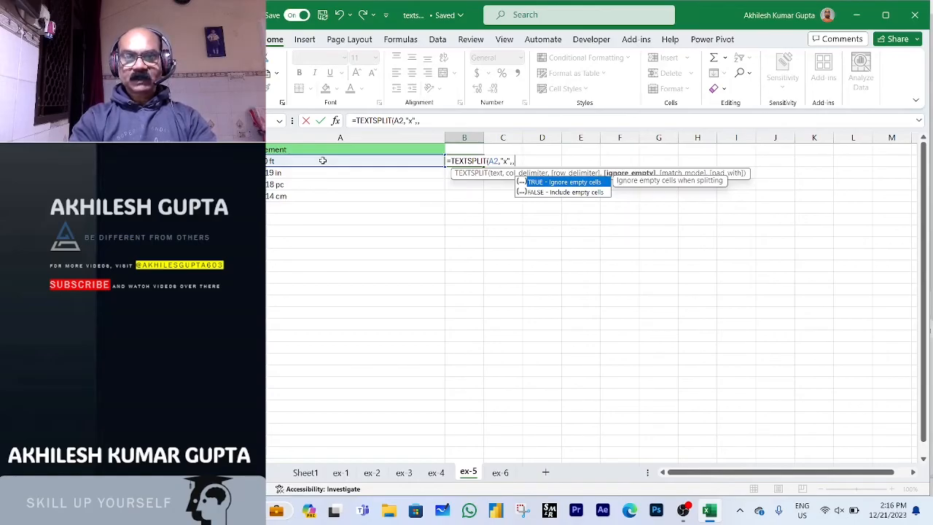
{"action": "key", "text": "Tab"}
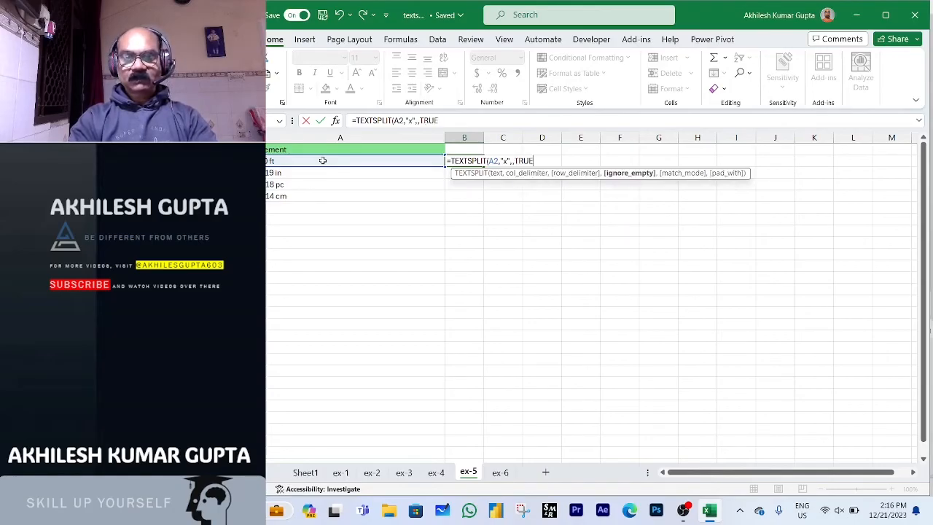
{"action": "type", "text": ")"}
{"action": "key", "text": "Return"}
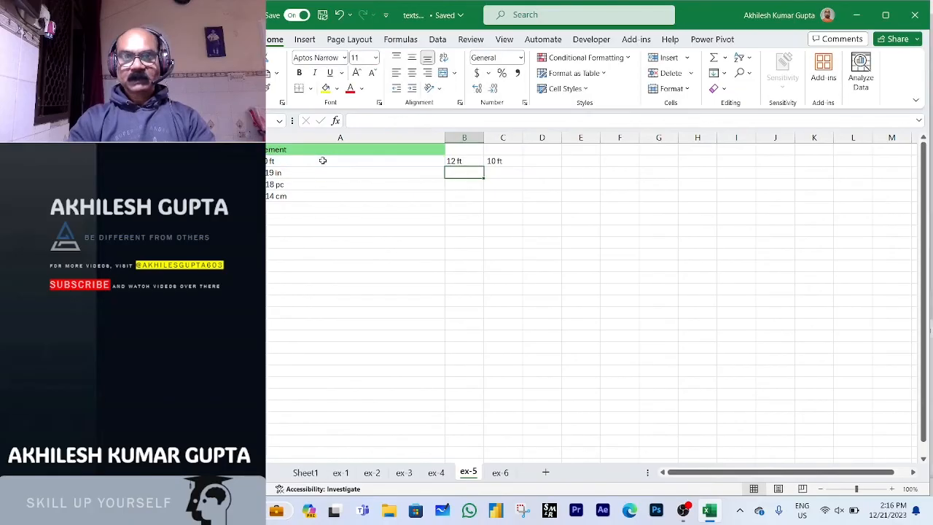
Fill the B2 formula down through B5 and review the split measurements in columns B and C.
{"action": "key", "text": "Up"}
{"action": "key", "text": "shift+Down"}
{"action": "key", "text": "shift+Down"}
{"action": "key", "text": "shift+Down"}
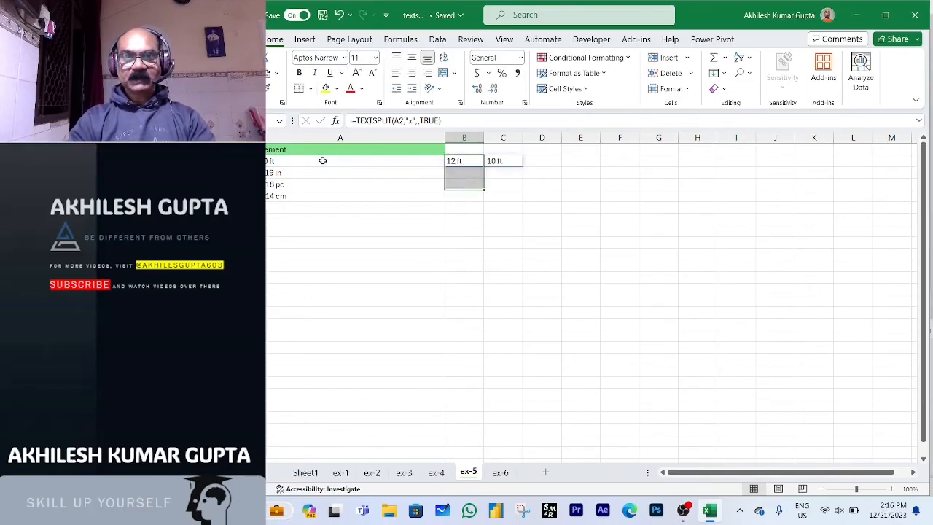
{"action": "key", "text": "ctrl+d"}
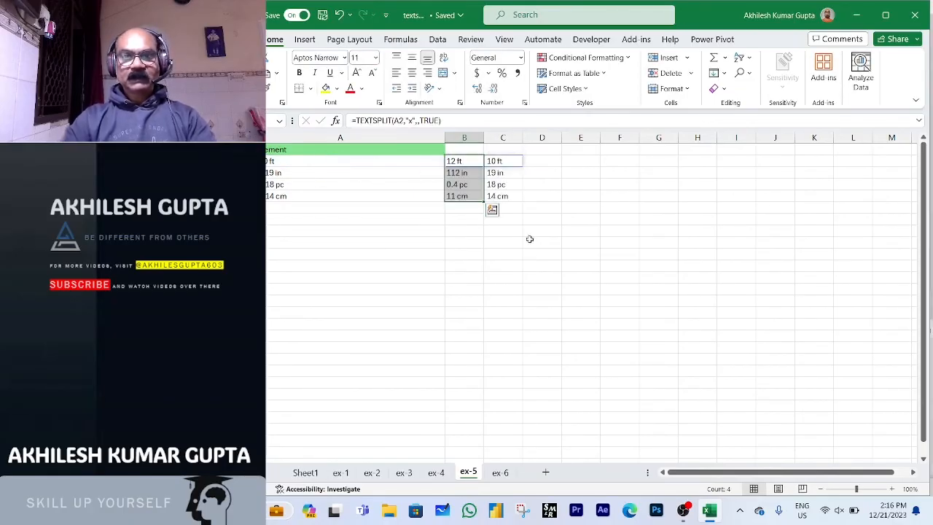
{"action": "left_click", "coordinate": [542, 277]}
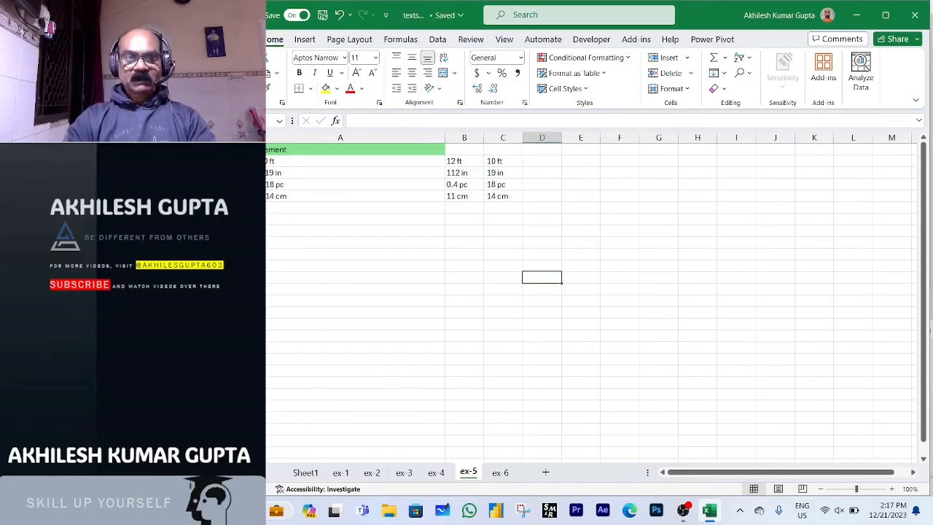
{"action": "left_click", "coordinate": [459, 131]}
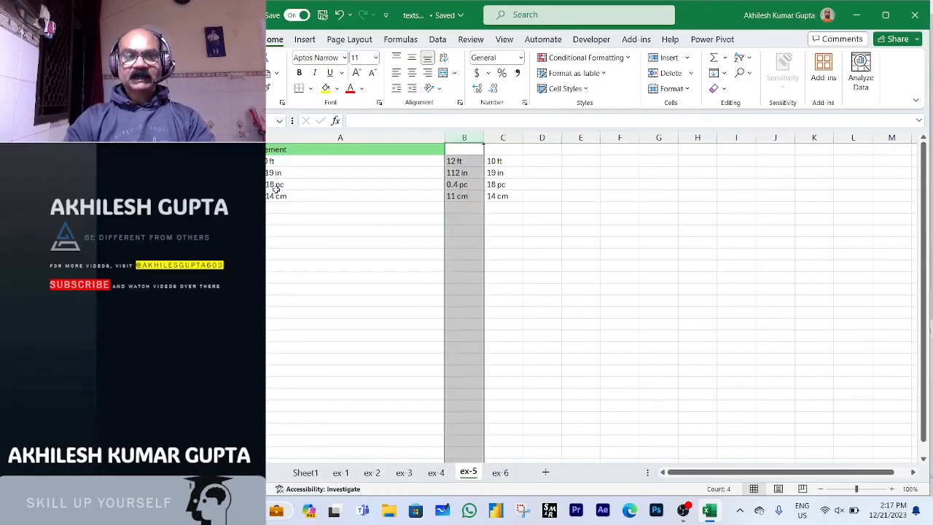
{"action": "left_click", "coordinate": [503, 138]}
{"action": "left_click", "coordinate": [458, 222]}
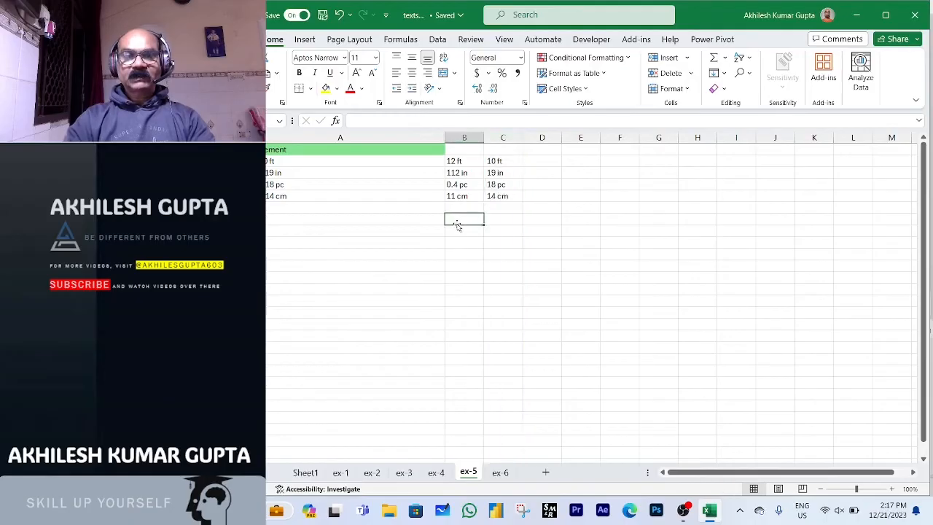
Open the ex-6 sheet and examine the comma-separated number lists in A2:A7.
{"action": "left_click", "coordinate": [501, 473]}
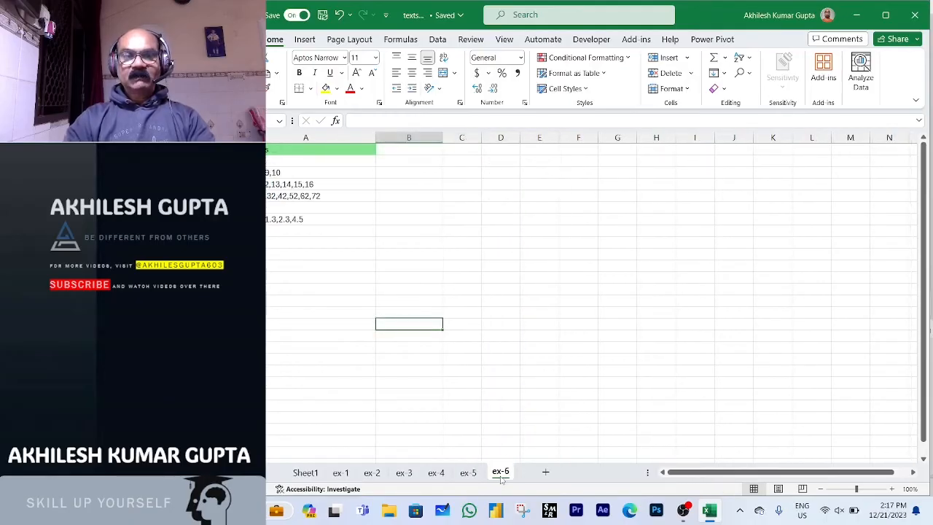
{"action": "left_click_drag", "start_coordinate": [270, 162], "coordinate": [270, 220]}
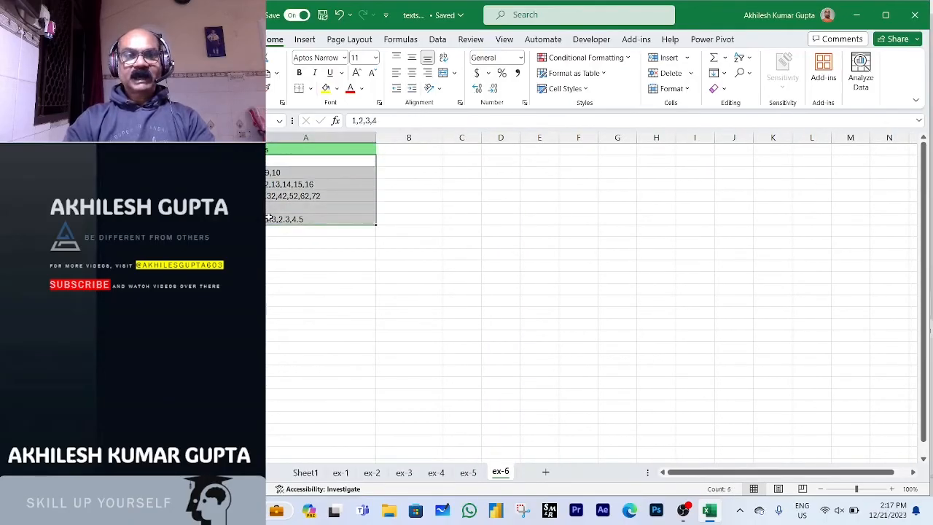
{"action": "left_click", "coordinate": [431, 223]}
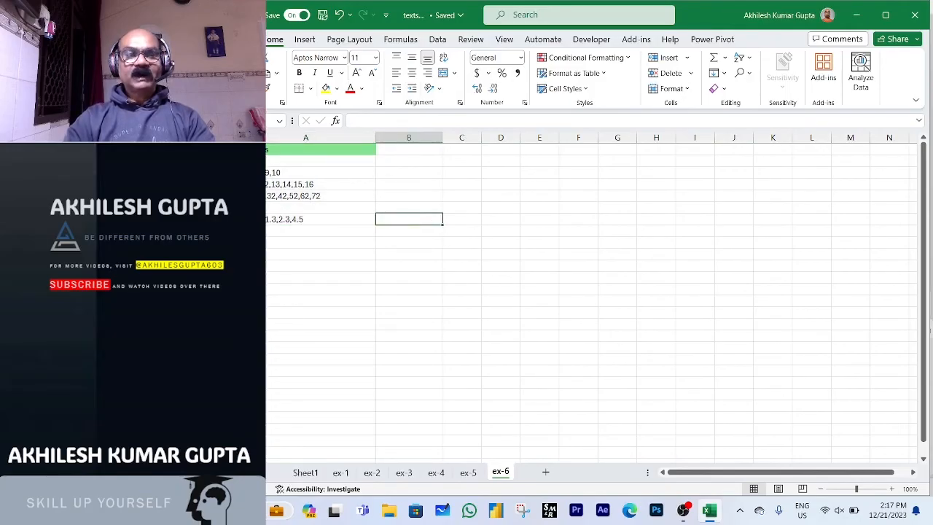
{"action": "left_click", "coordinate": [255, 161]}
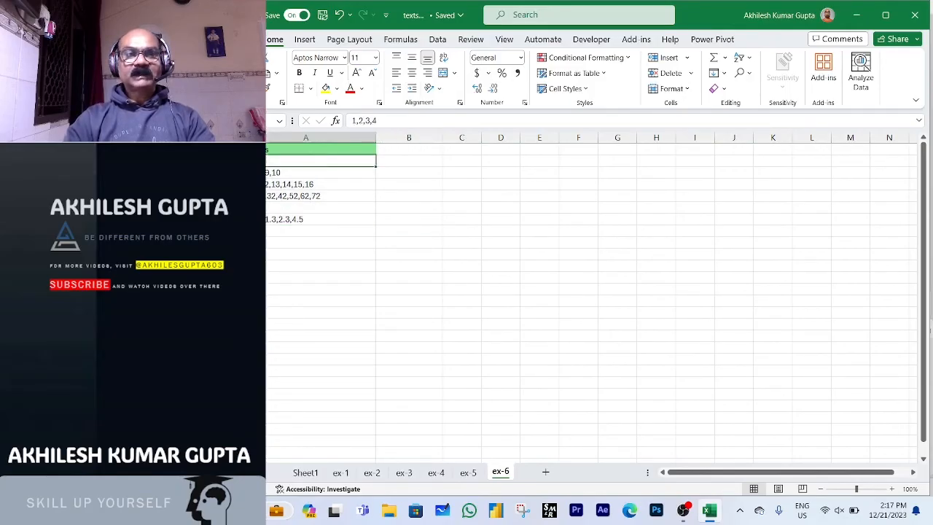
Enter 10 in B2 as the sample total of A2's numbers and check the lists in A3 and A4 against column B.
{"action": "left_click", "coordinate": [394, 162]}
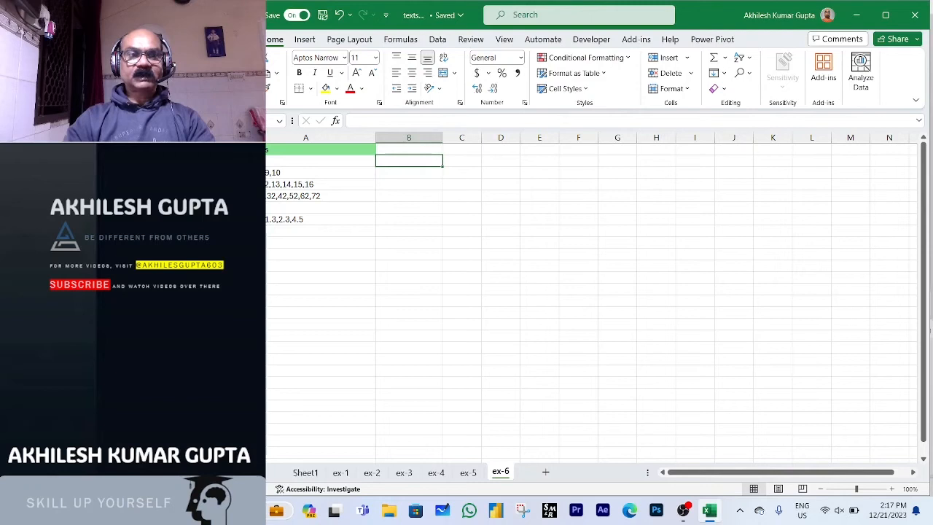
{"action": "type", "text": "10"}
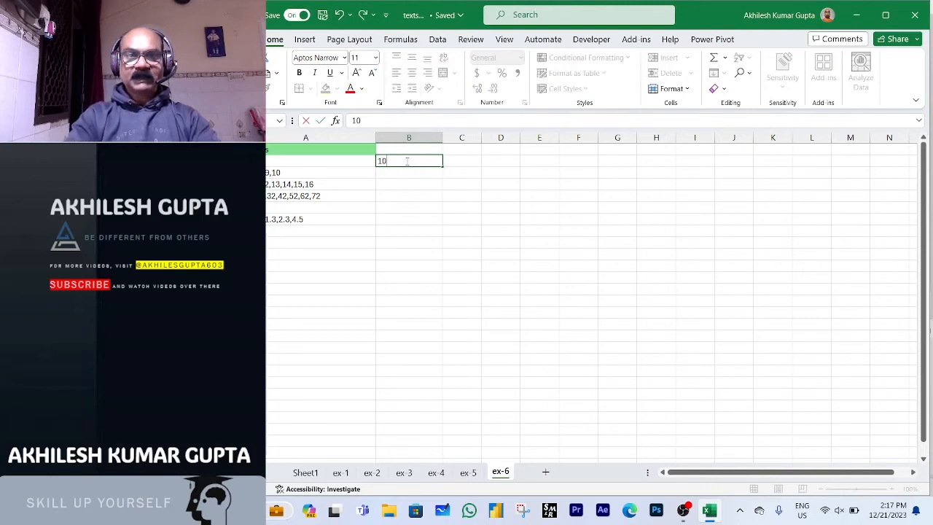
{"action": "key", "text": "Return"}
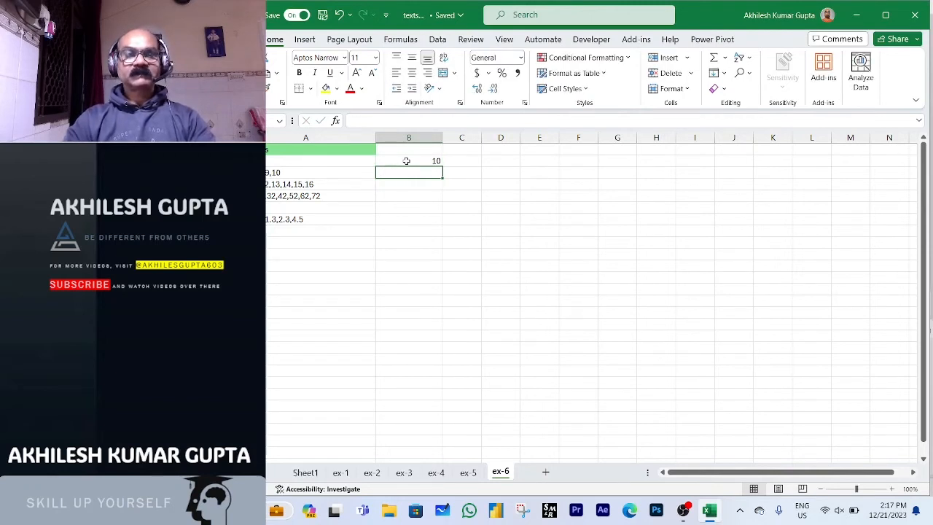
{"action": "left_click", "coordinate": [406, 160]}
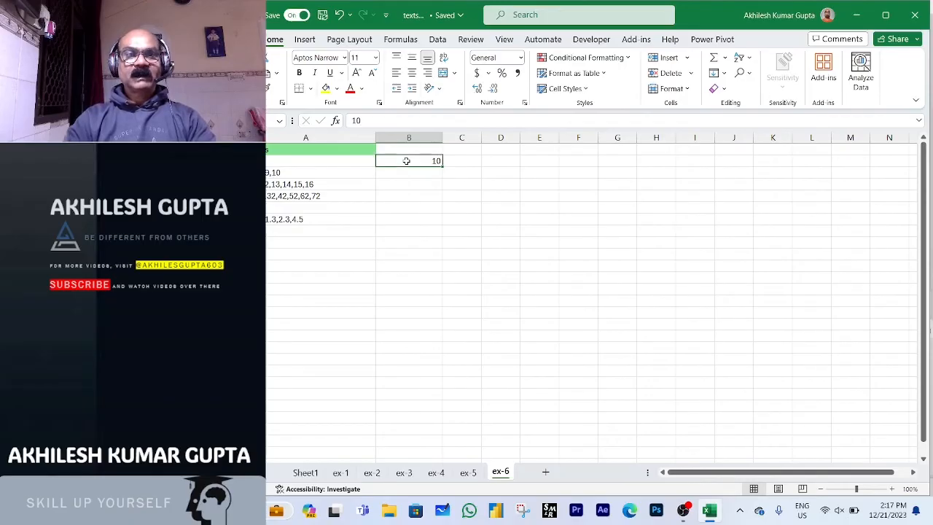
{"action": "left_click", "coordinate": [256, 173]}
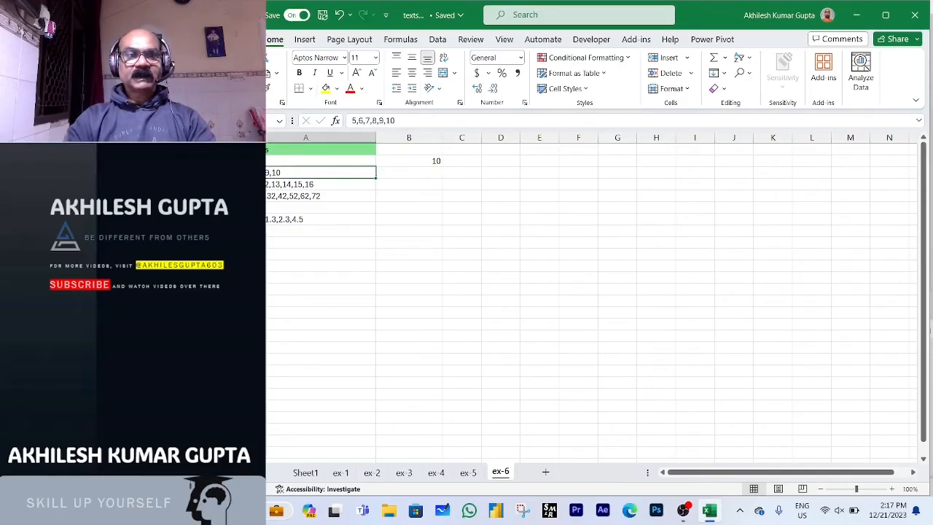
{"action": "left_click", "coordinate": [407, 172]}
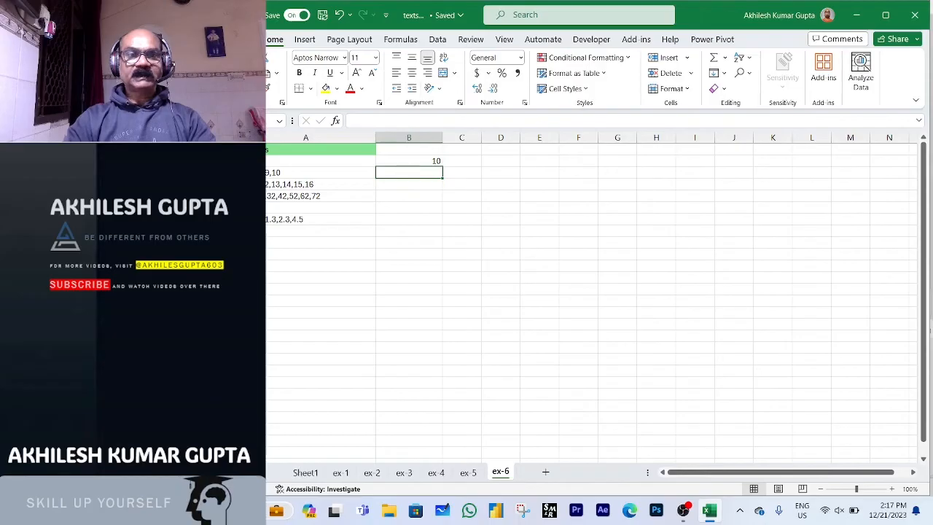
{"action": "left_click", "coordinate": [259, 183]}
{"action": "left_click", "coordinate": [394, 183]}
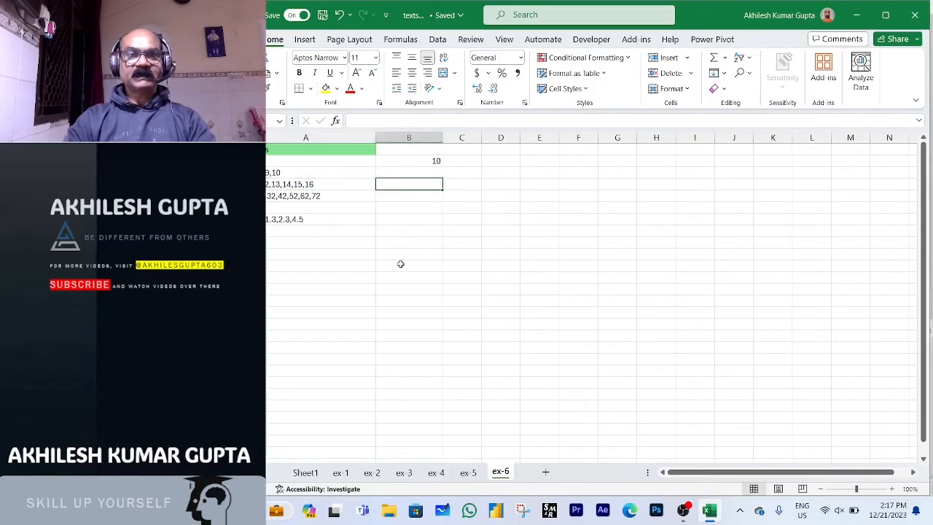
Replace the sample total in B2 of ex-6 with the formula =SUM(VALUE(TEXTSPLIT(A2,","))).
{"action": "left_click", "coordinate": [420, 162]}
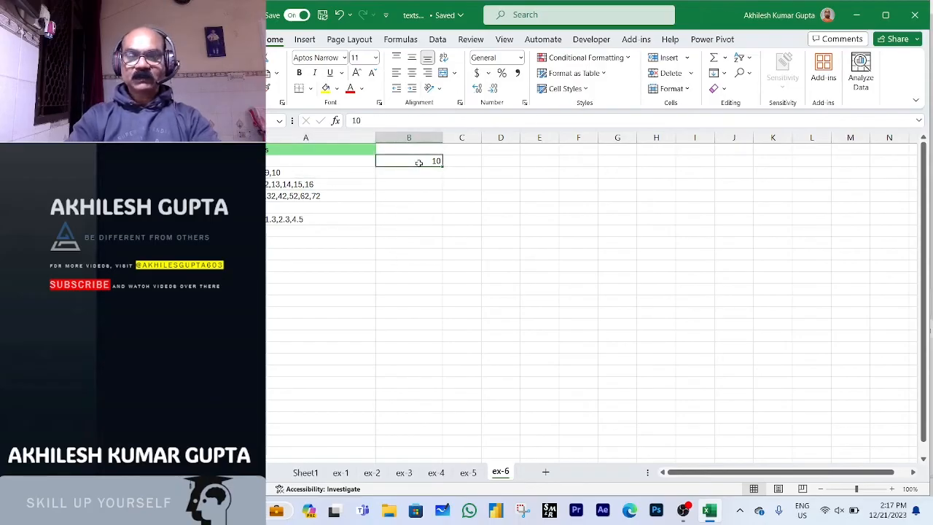
{"action": "type", "text": "=sum"}
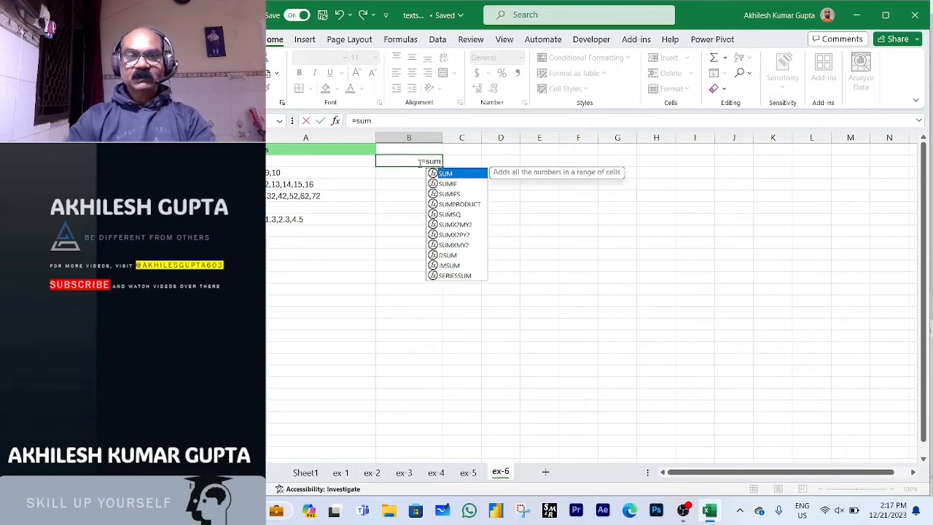
{"action": "key", "text": "Tab"}
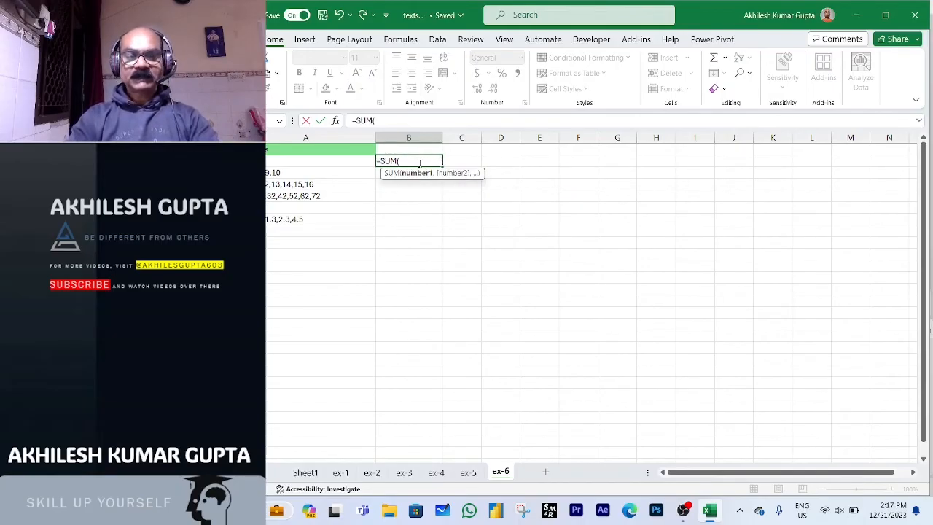
{"action": "type", "text": "val"}
{"action": "key", "text": "Tab"}
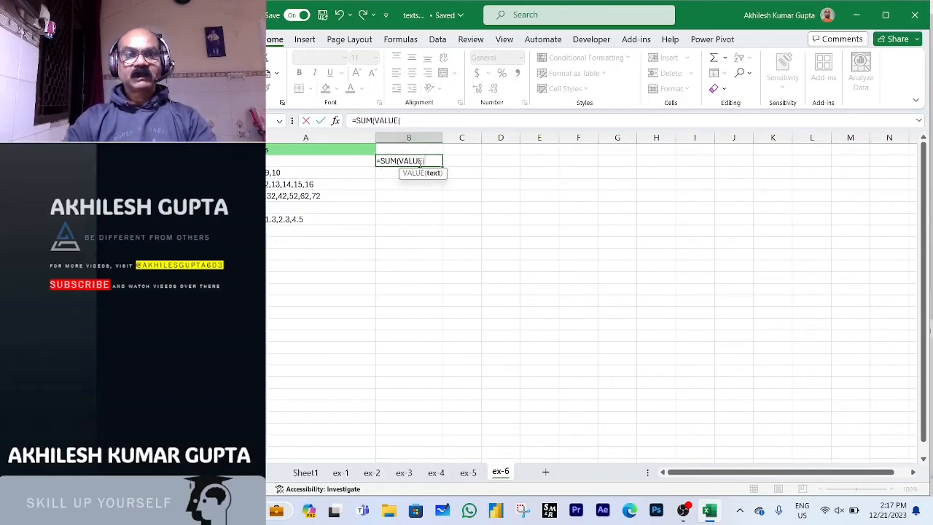
{"action": "type", "text": "tex"}
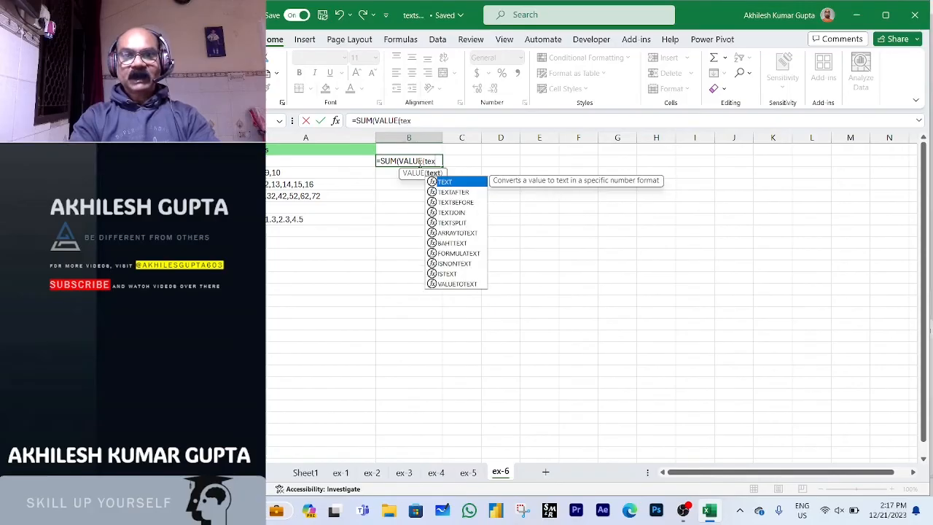
{"action": "type", "text": "ts"}
{"action": "key", "text": "Tab"}
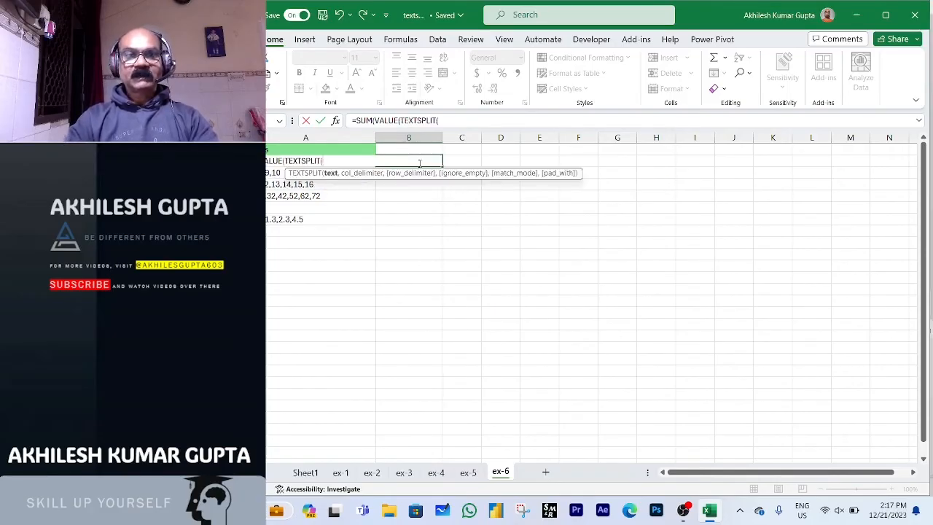
{"action": "key", "text": "Left"}
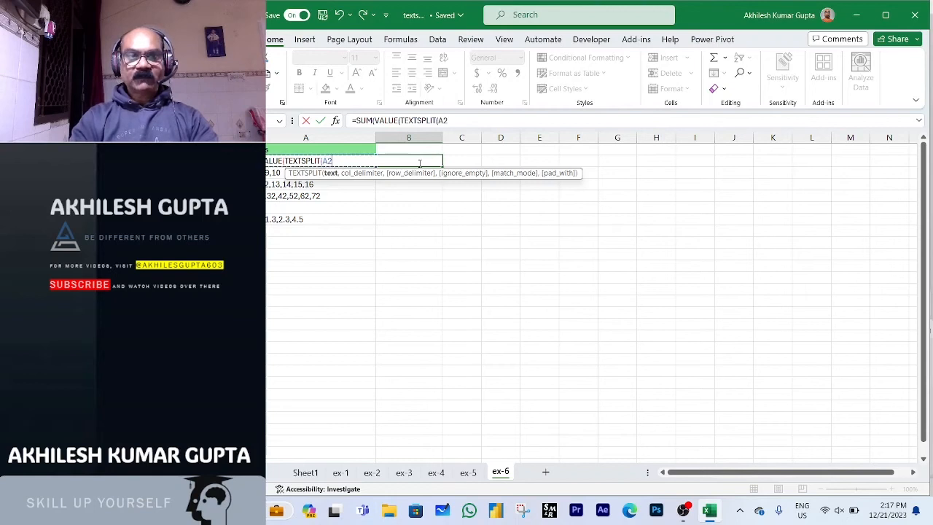
{"action": "type", "text": ","}
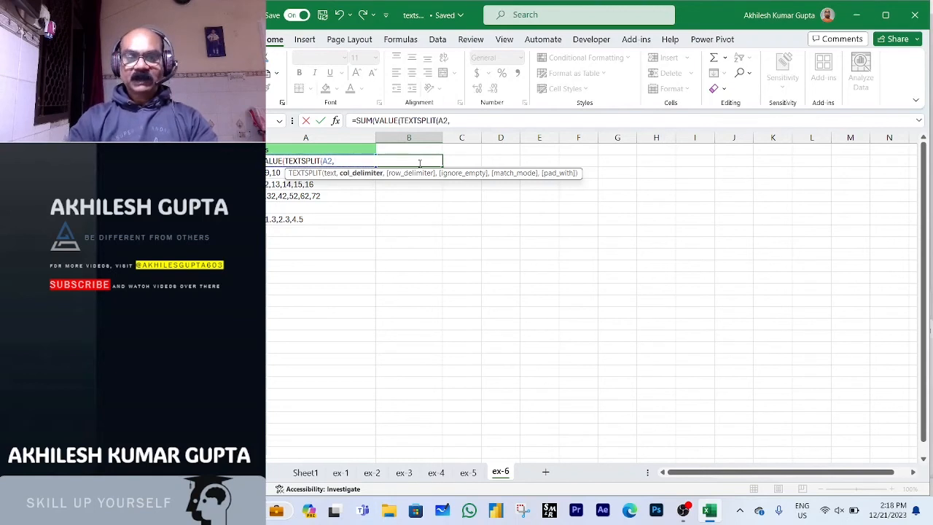
{"action": "type", "text": "\""}
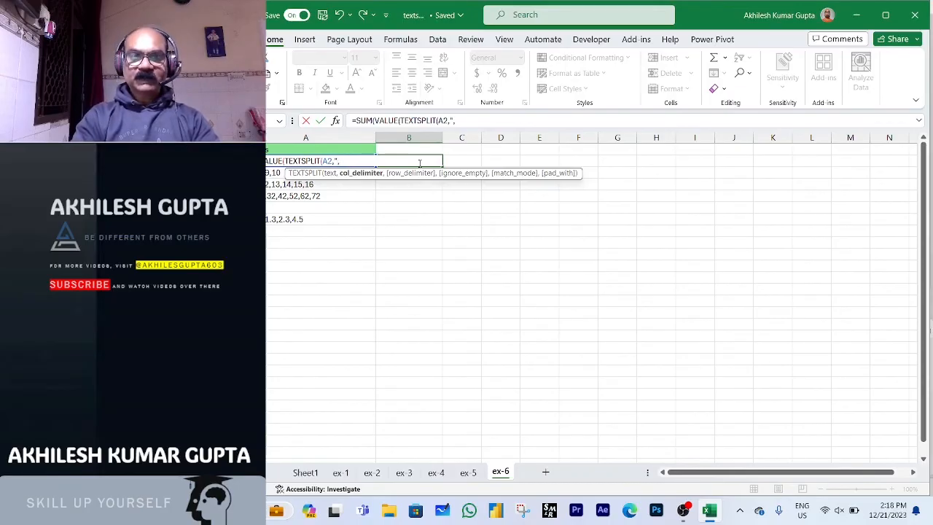
{"action": "type", "text": ",\")"}
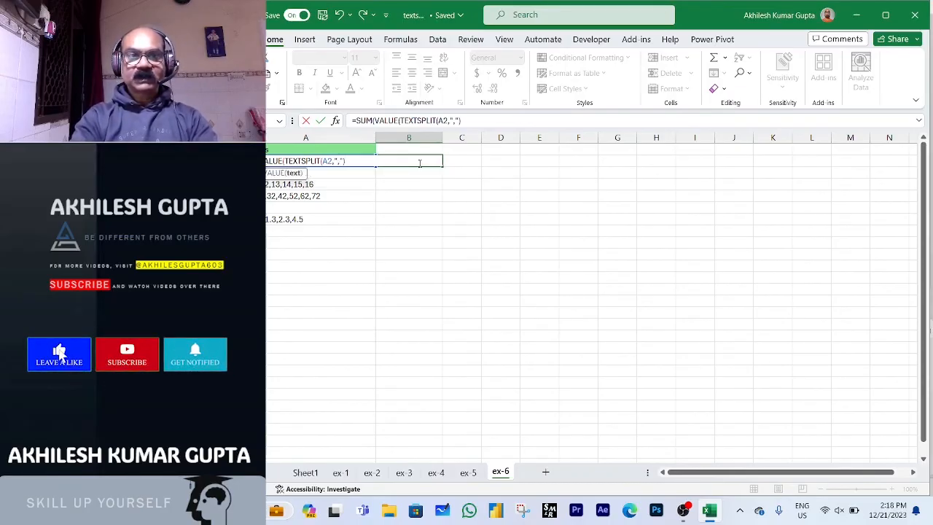
{"action": "type", "text": "))"}
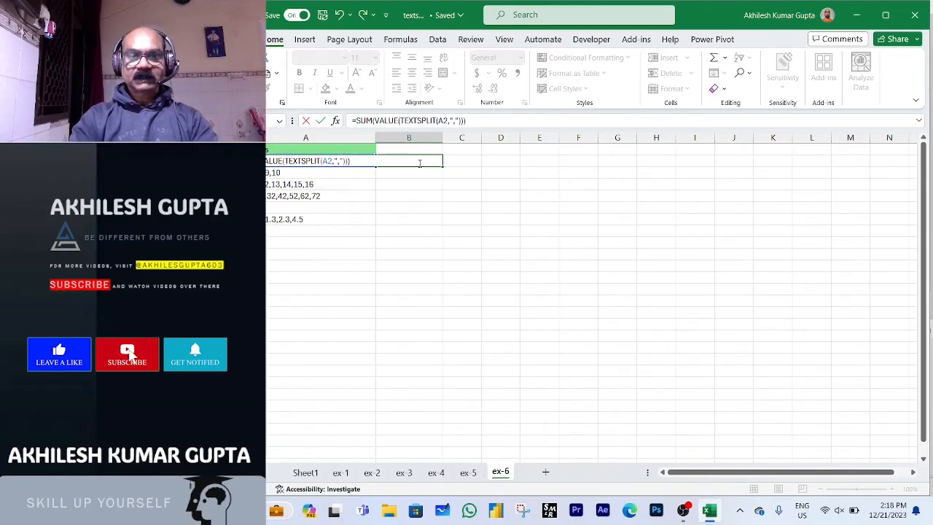
{"action": "key", "text": "Return"}
Fill the B2 sum formula down through B7 and compare the totals with the number lists in A3 and A7.
{"action": "left_click", "coordinate": [419, 162]}
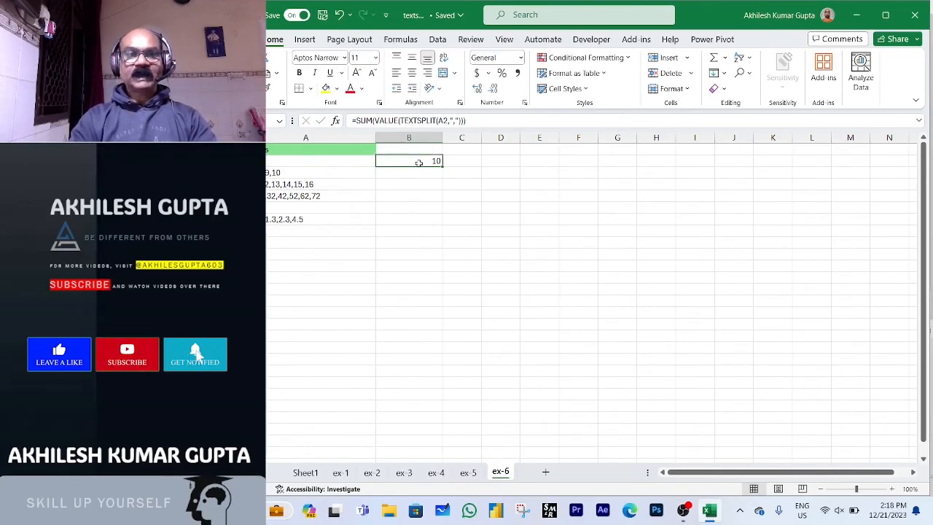
{"action": "key", "text": "shift+Down"}
{"action": "key", "text": "shift+Down"}
{"action": "key", "text": "shift+Down"}
{"action": "key", "text": "shift+Down"}
{"action": "key", "text": "shift+Down"}
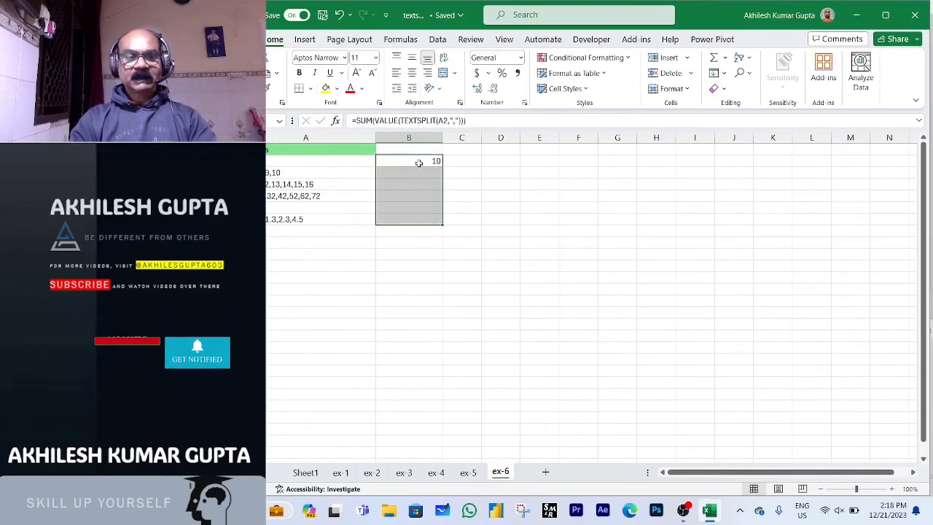
{"action": "key", "text": "ctrl+d"}
{"action": "left_click", "coordinate": [484, 194]}
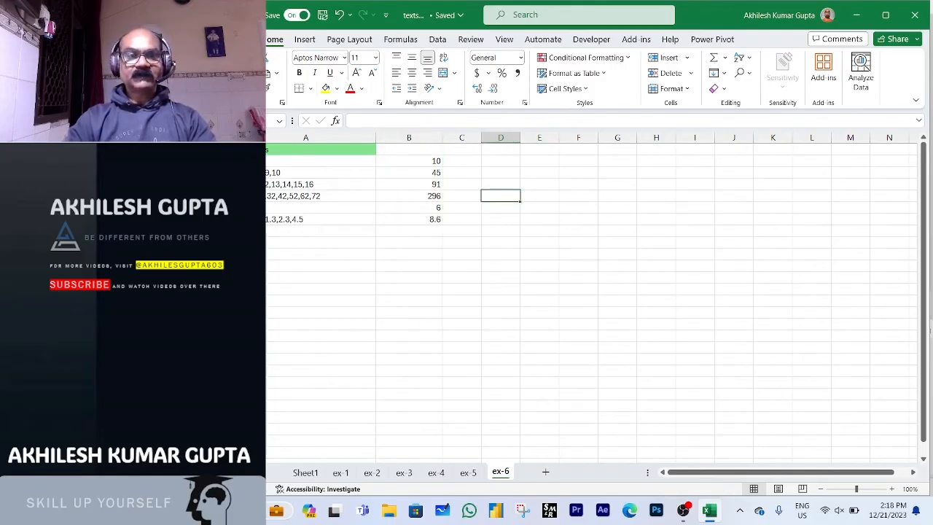
{"action": "left_click", "coordinate": [321, 172]}
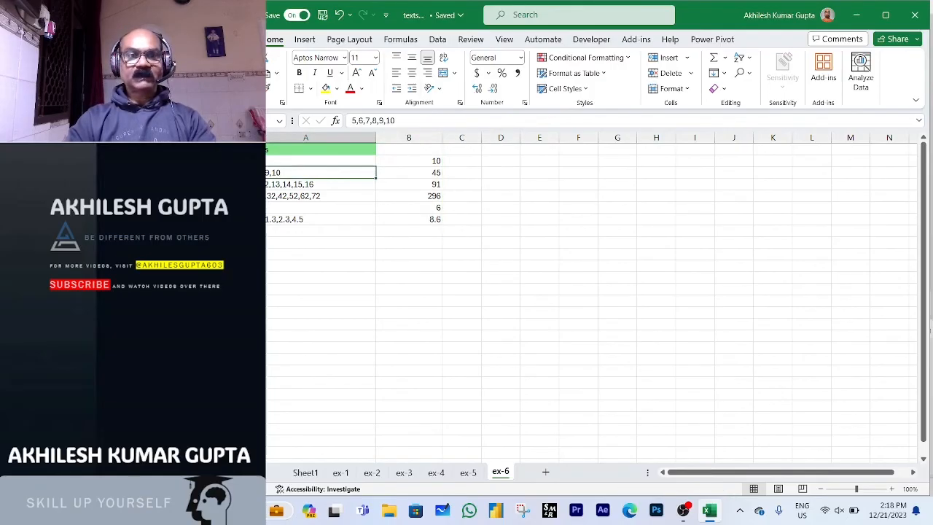
{"action": "left_click", "coordinate": [271, 220]}
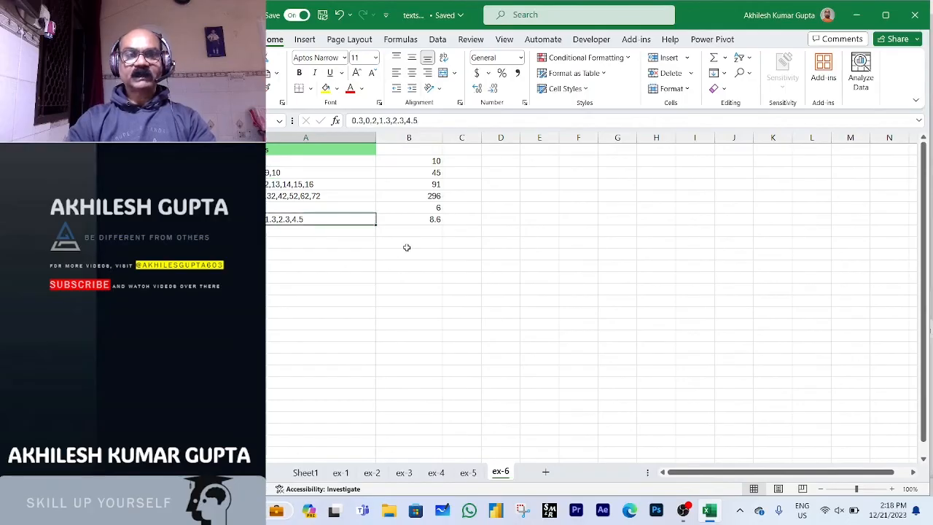
{"action": "left_click_drag", "start_coordinate": [432, 160], "coordinate": [434, 219]}
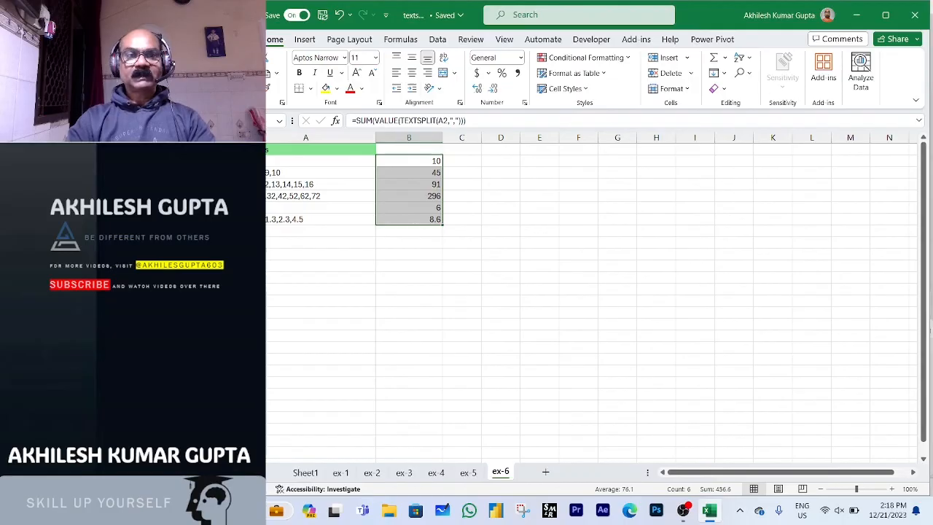
{"action": "left_click", "coordinate": [328, 217]}
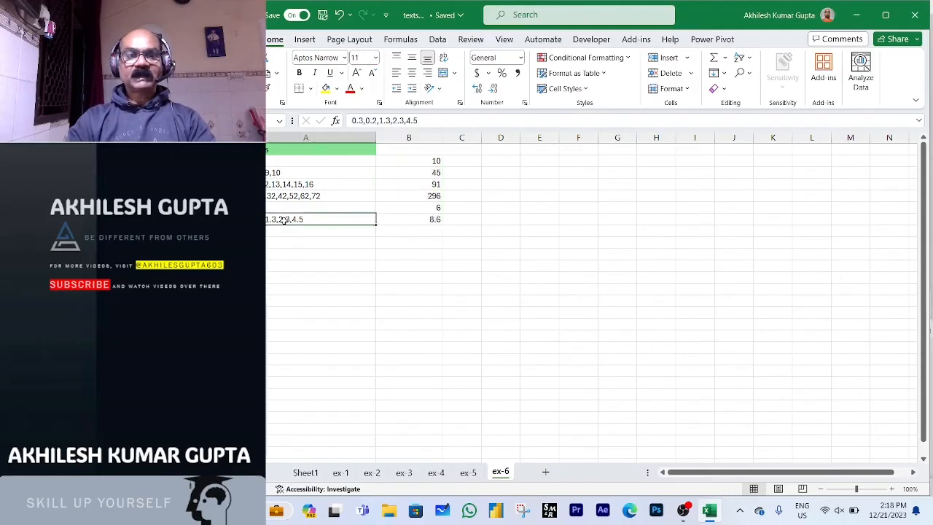
{"action": "left_click", "coordinate": [424, 231]}
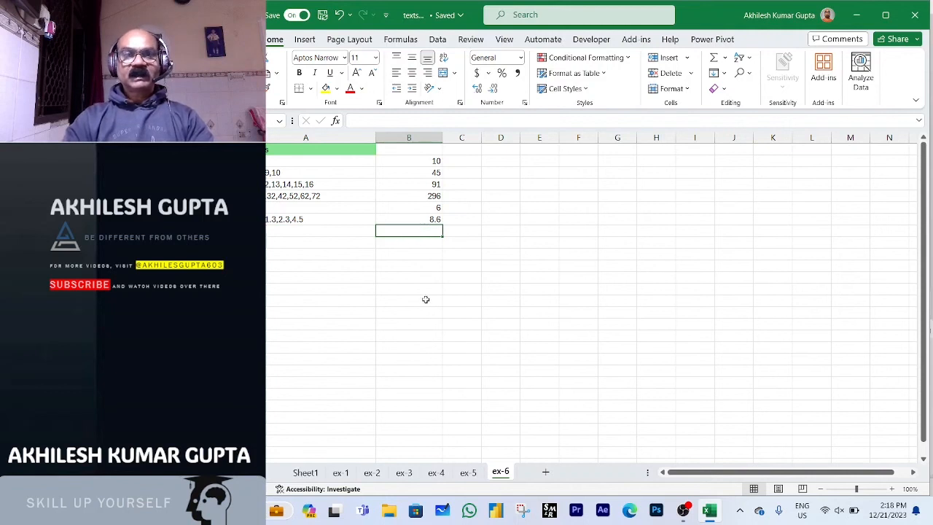
Review the finished exercise sheets from ex-5 back to ex-1 and forward again to ex-6.
{"action": "left_click", "coordinate": [475, 474]}
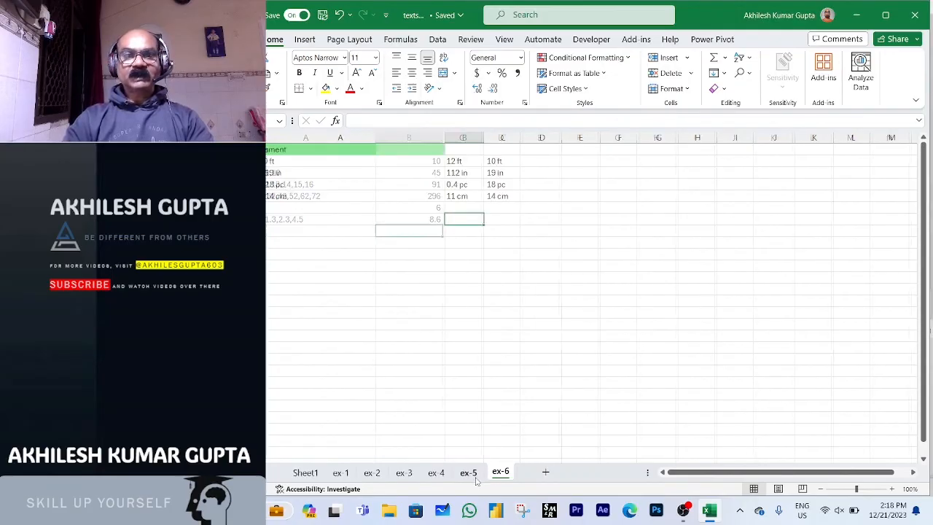
{"action": "left_click", "coordinate": [437, 474]}
{"action": "left_click", "coordinate": [405, 473]}
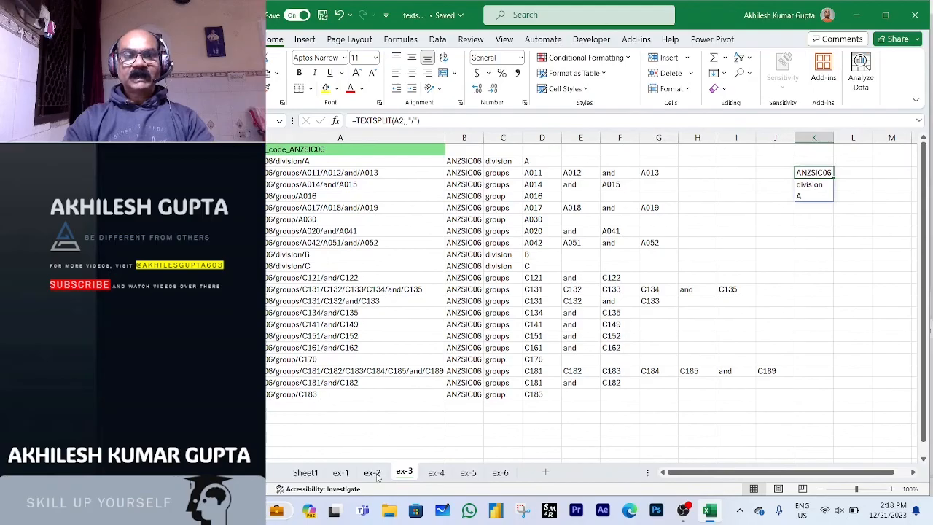
{"action": "left_click", "coordinate": [373, 474]}
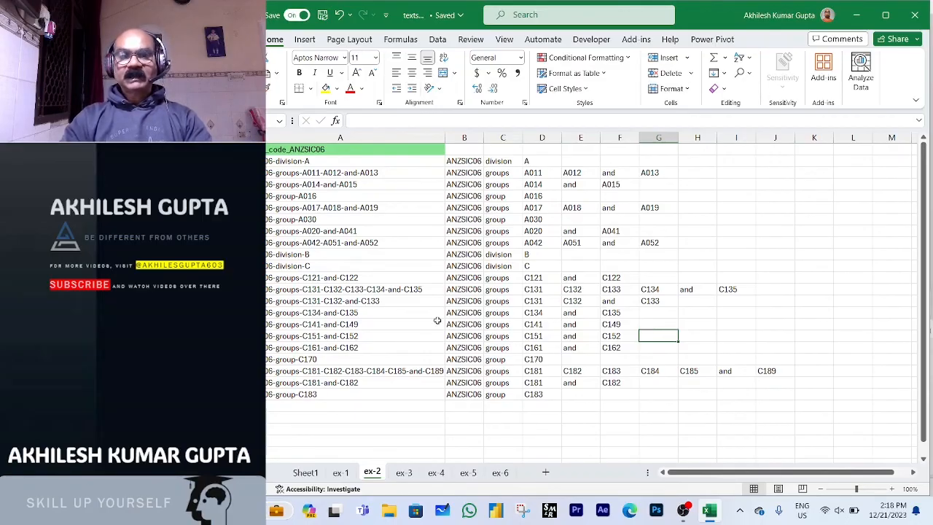
{"action": "left_click", "coordinate": [340, 473]}
{"action": "left_click", "coordinate": [372, 473]}
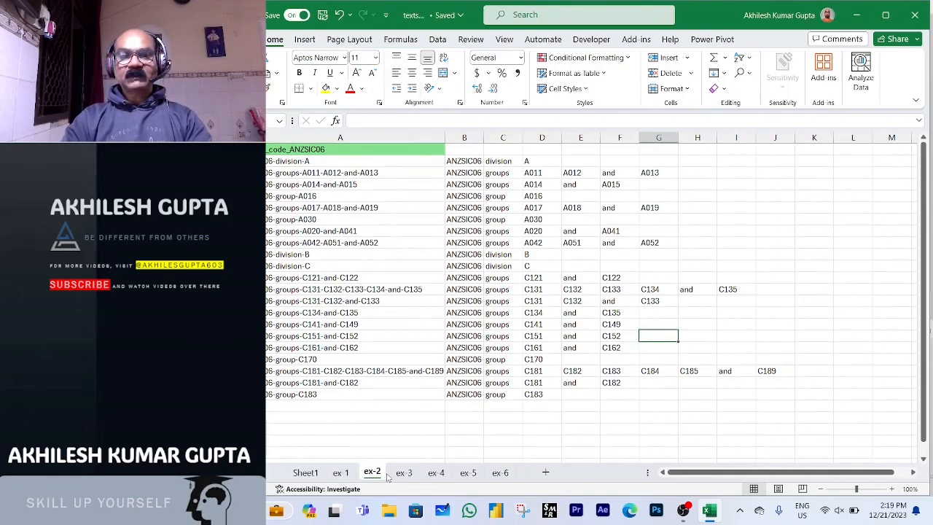
{"action": "left_click", "coordinate": [404, 473]}
{"action": "left_click", "coordinate": [435, 473]}
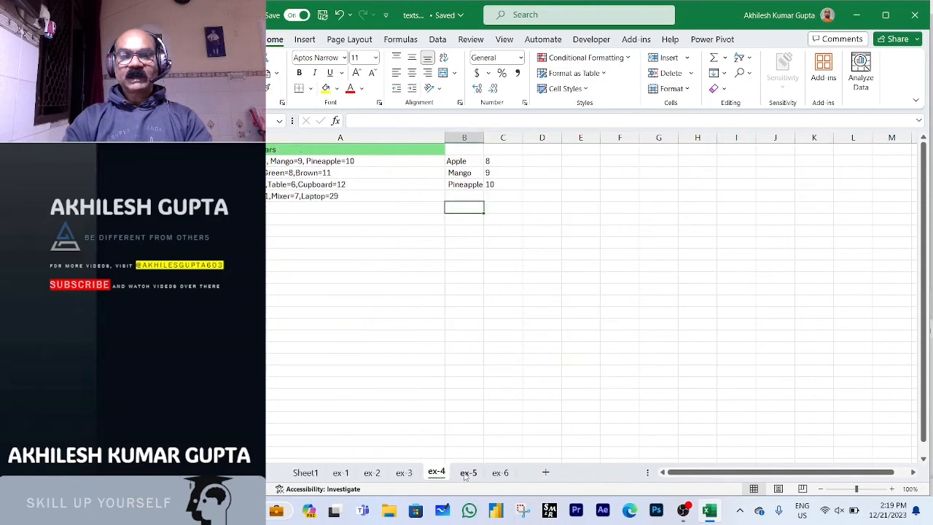
{"action": "left_click", "coordinate": [468, 473]}
{"action": "left_click", "coordinate": [500, 473]}
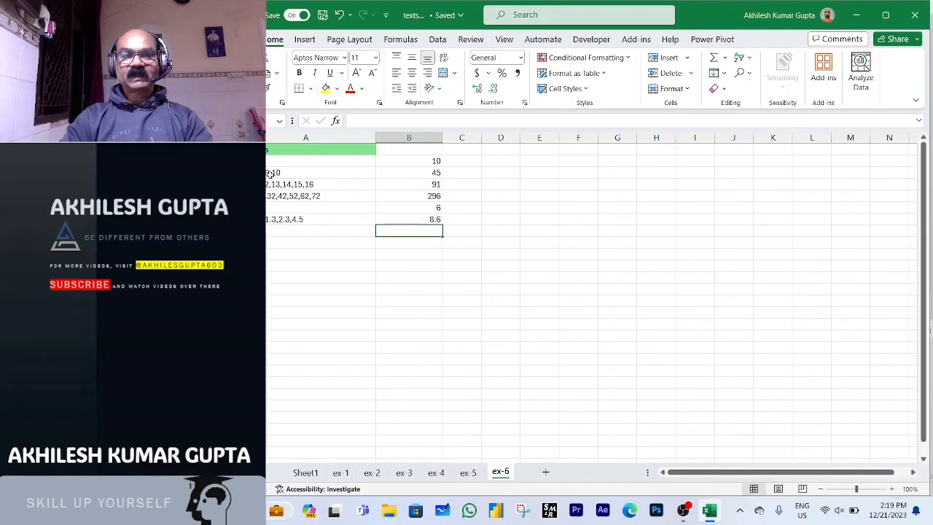
{"action": "left_click", "coordinate": [289, 234]}
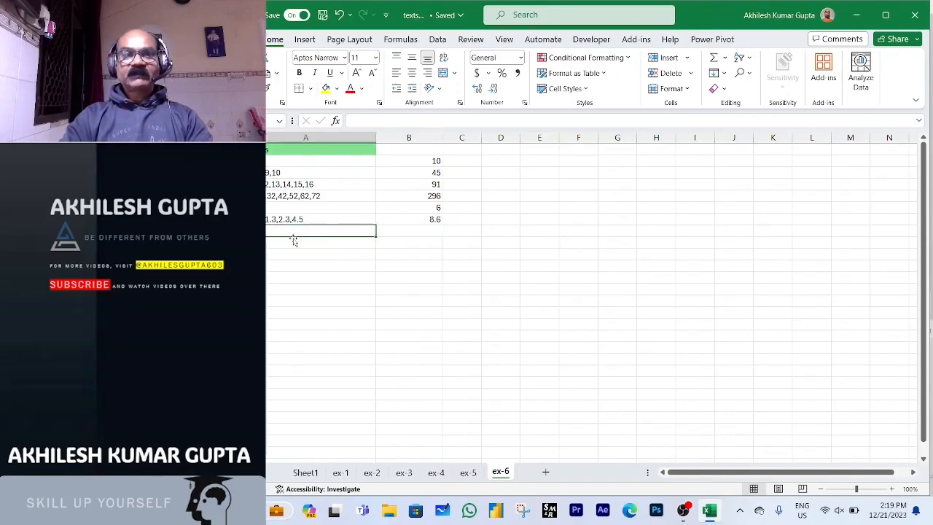